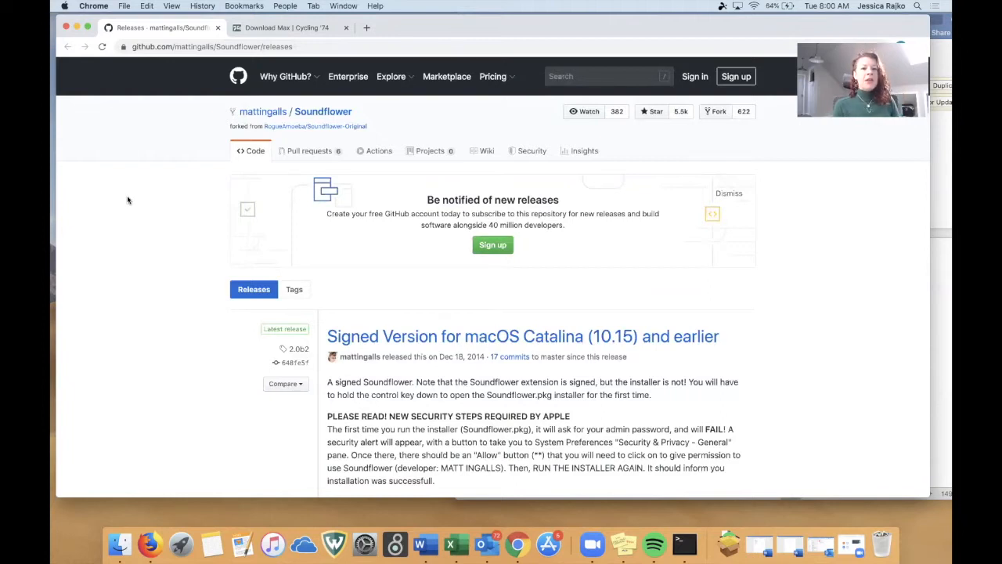
# Download Soundflower-2.0b2.dmg from the latest release's assets and review the security notes in its description.
pyautogui.scroll(-10, 128, 199)
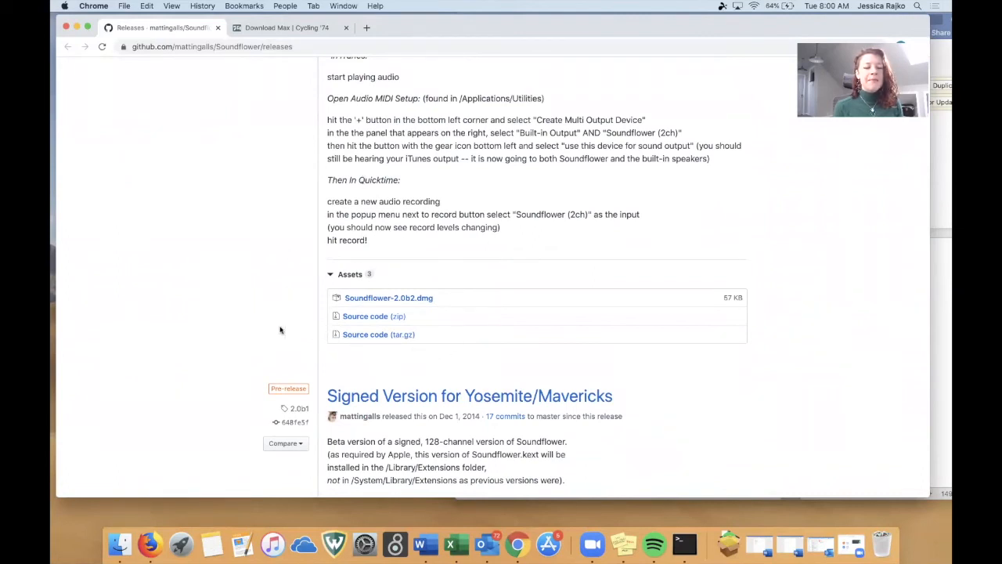
pyautogui.click(406, 298)
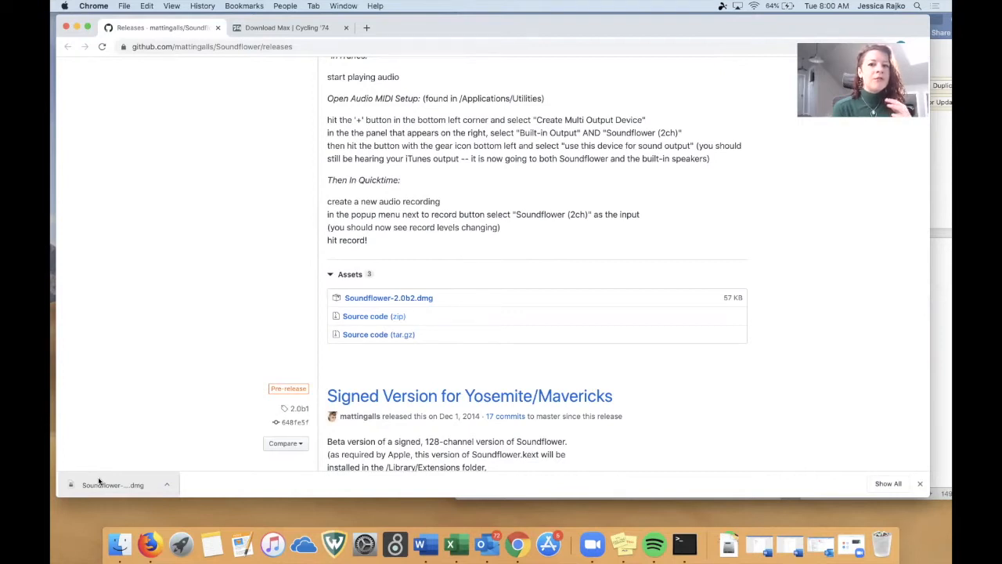
pyautogui.scroll(5, 240, 292)
pyautogui.scroll(5, 240, 291)
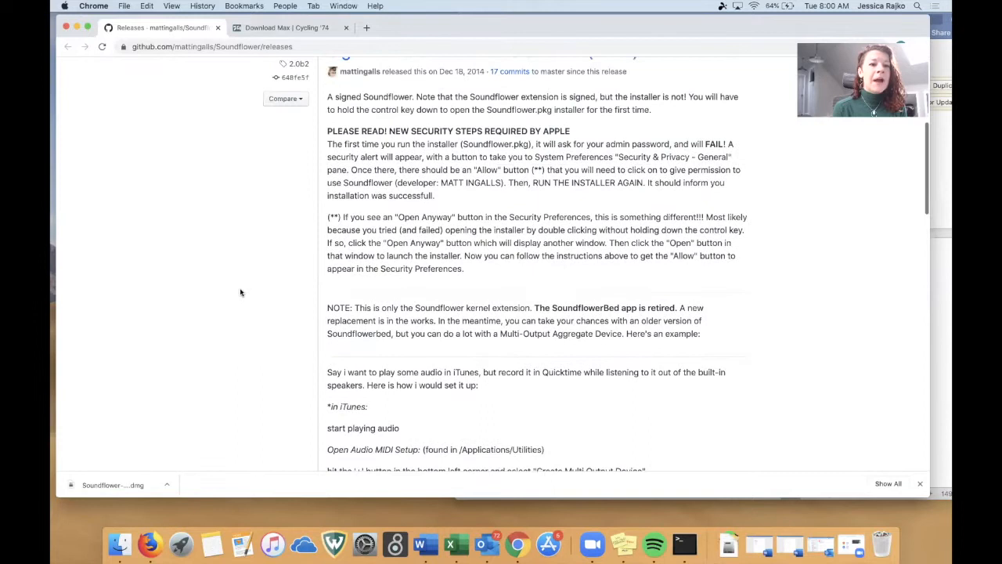
pyautogui.scroll(-1, 241, 292)
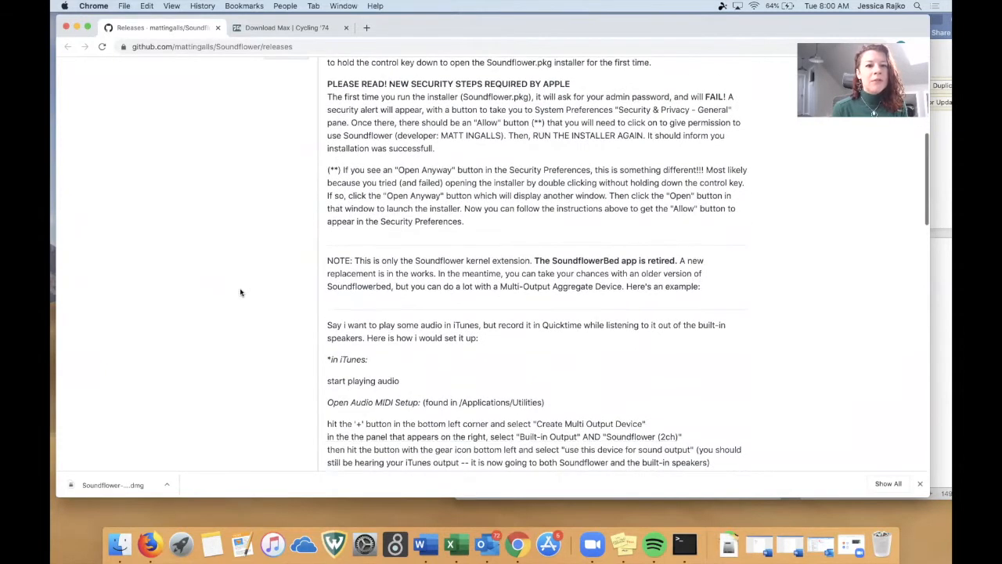
# Open the downloaded Soundflower disk image and launch Soundflower.pkg, approving it as software from an unidentified developer.
pyautogui.click(133, 487)
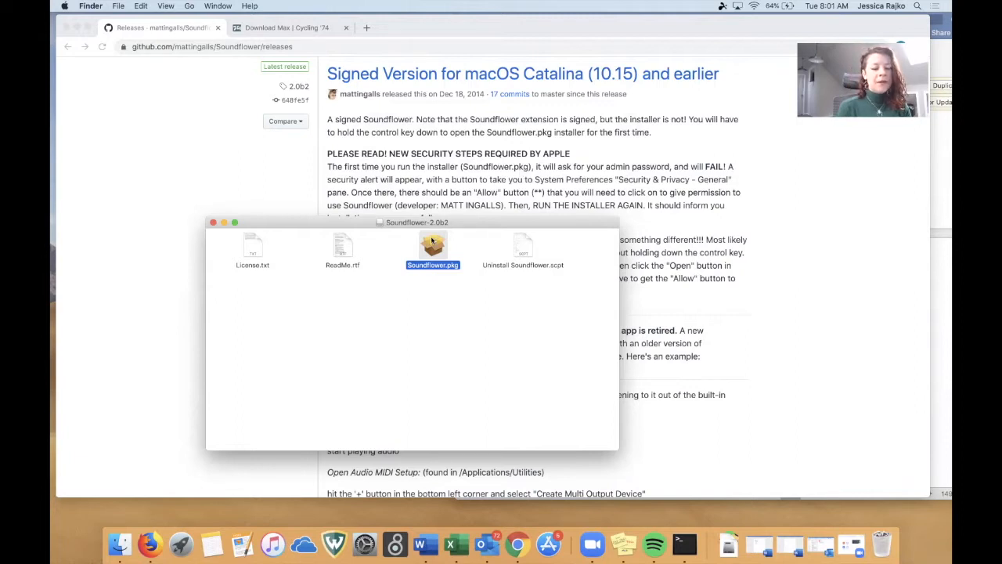
pyautogui.rightClick(432, 240)
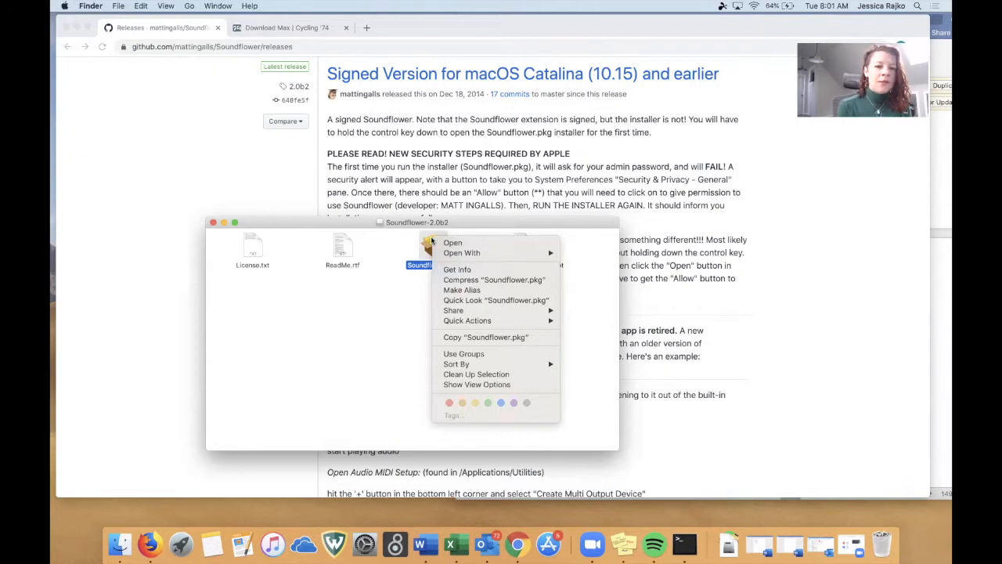
pyautogui.click(449, 242)
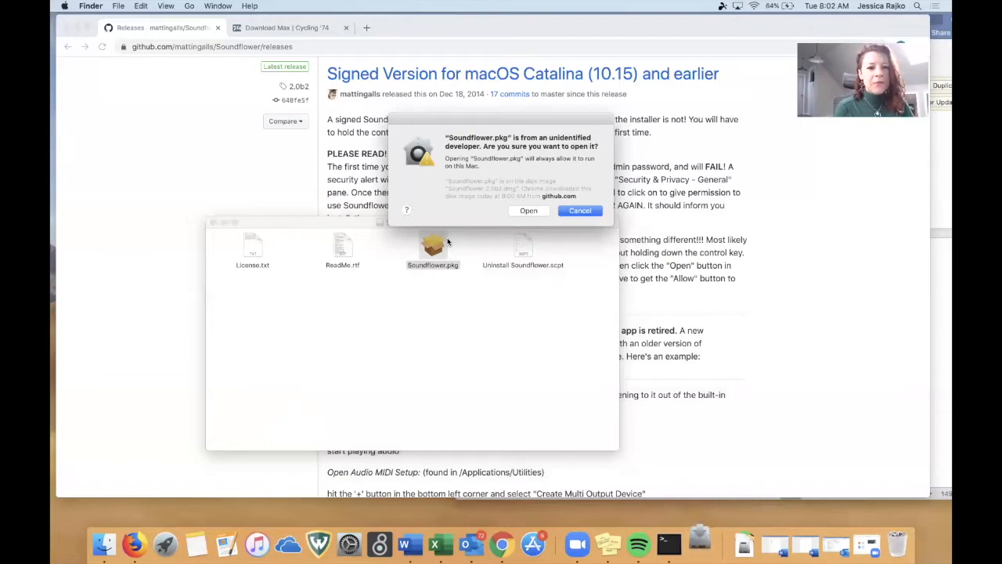
pyautogui.click(525, 210)
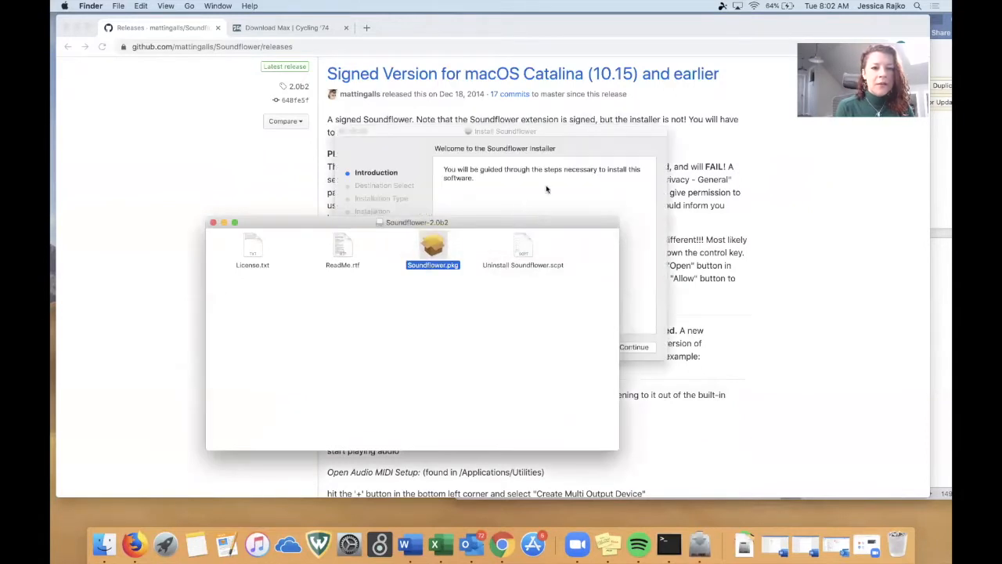
# Move the disk image window clear of the installer and start the Soundflower installation, authorising it with the account password.
pyautogui.moveTo(529, 224); pyautogui.dragTo(510, 394)
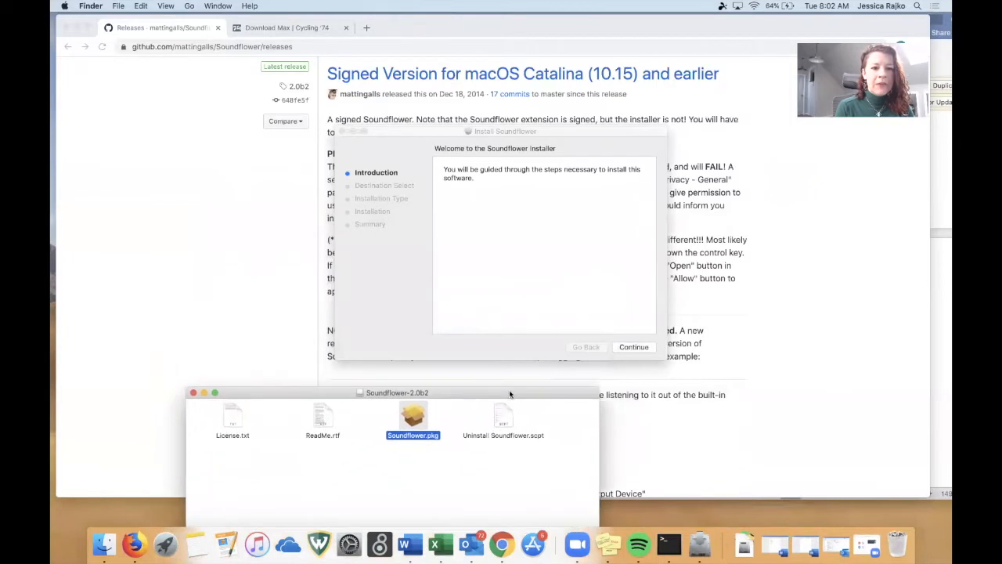
pyautogui.click(636, 347)
pyautogui.click(638, 347)
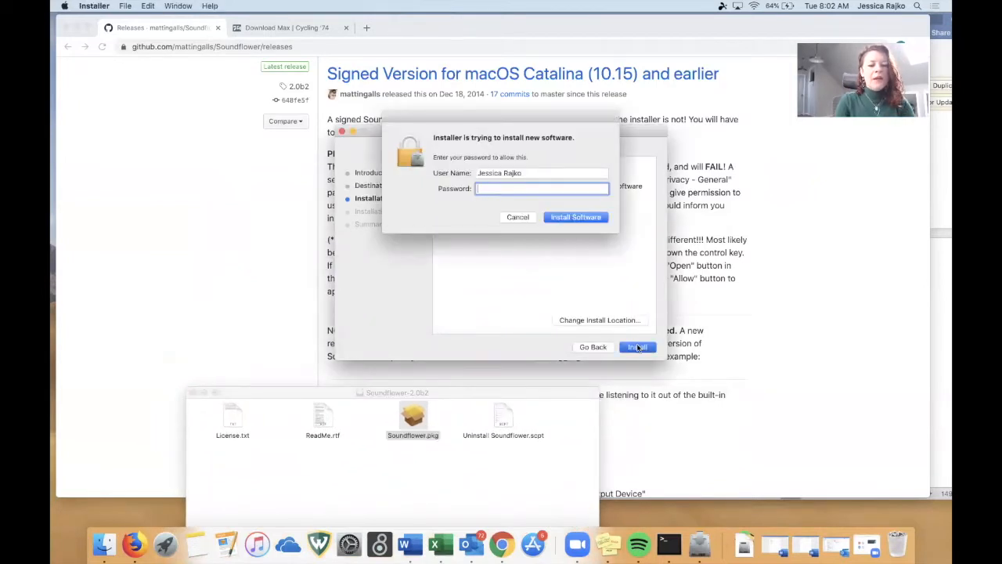
pyautogui.write('•••••••')
pyautogui.press('Return')
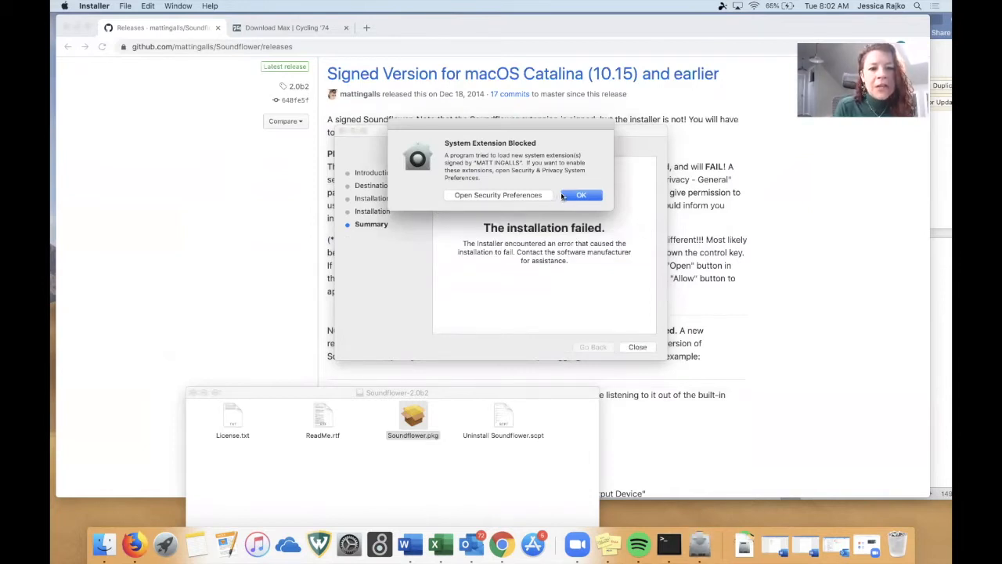
# Allow the blocked Soundflower developer's system software in Security & Privacy, and close the installer while keeping its package.
pyautogui.click(544, 196)
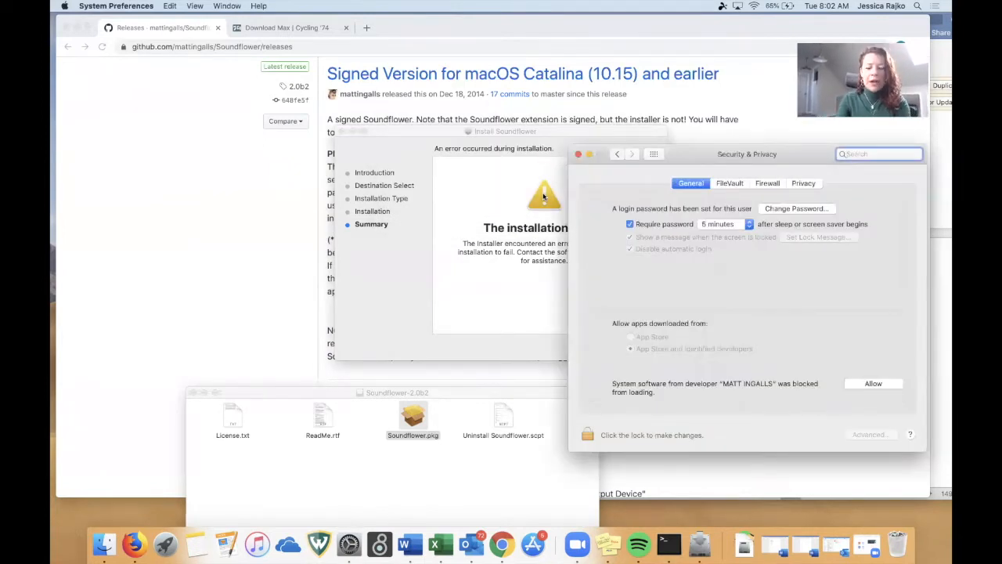
pyautogui.click(854, 385)
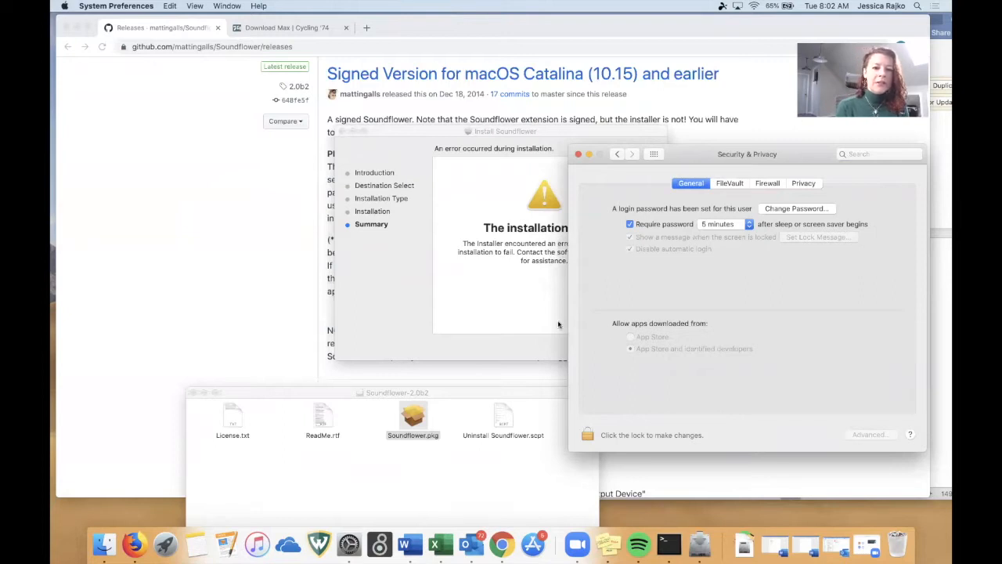
pyautogui.click(522, 313)
pyautogui.click(637, 347)
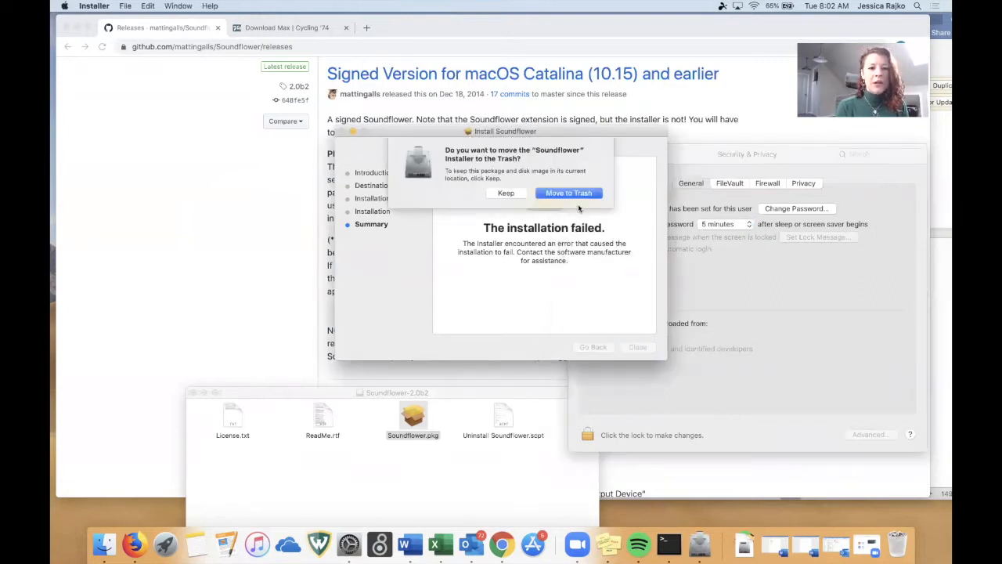
pyautogui.click(503, 194)
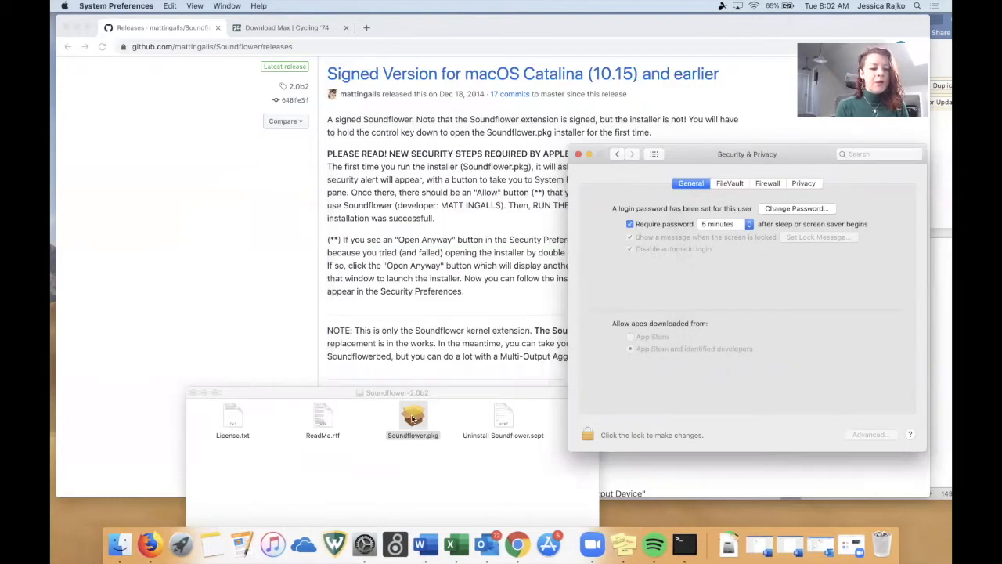
# Run the Soundflower.pkg installation again, authorising it with the account password, and move the finished installer to the Trash.
pyautogui.rightClick(413, 418)
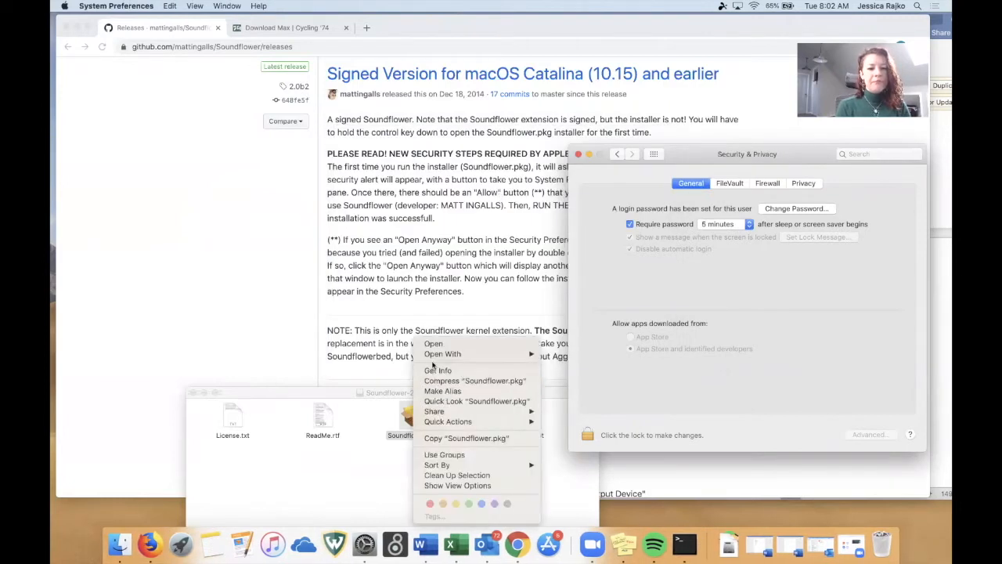
pyautogui.click(434, 344)
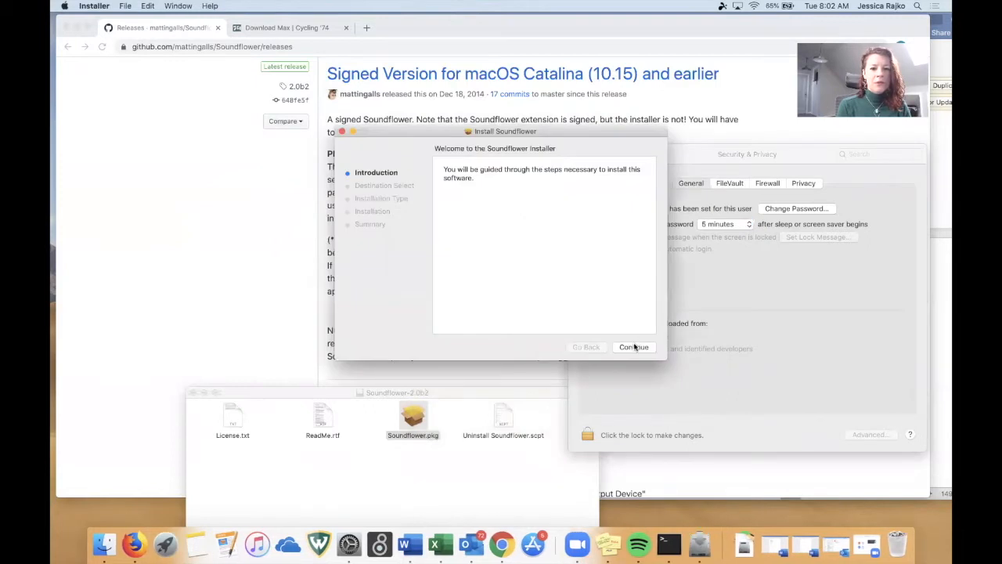
pyautogui.click(634, 347)
pyautogui.click(635, 346)
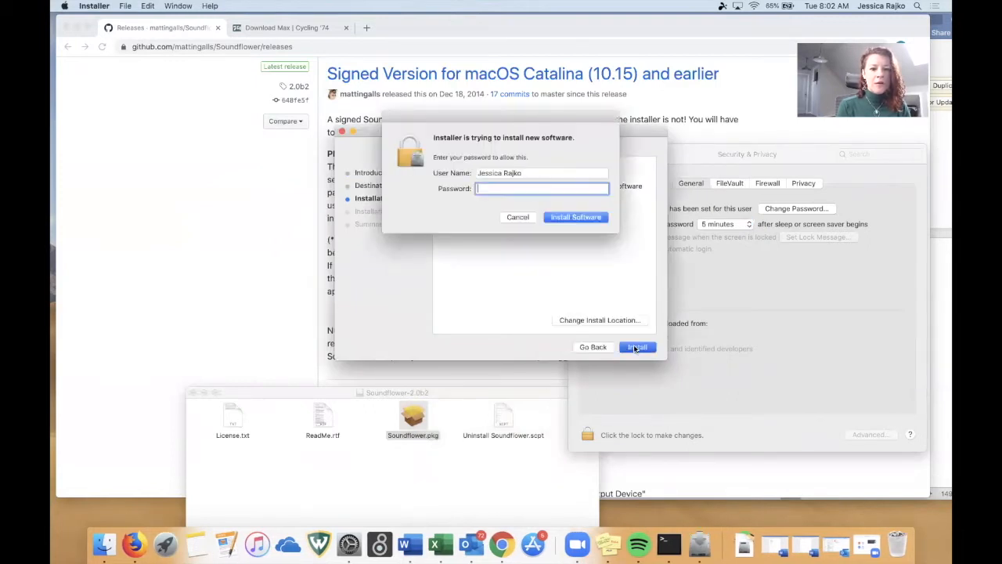
pyautogui.write('********')
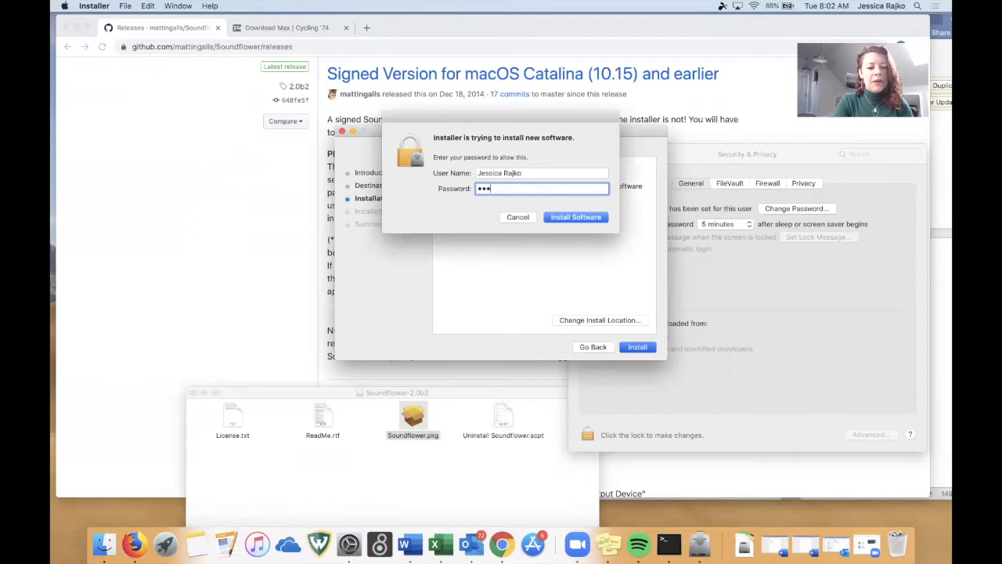
pyautogui.press('Return')
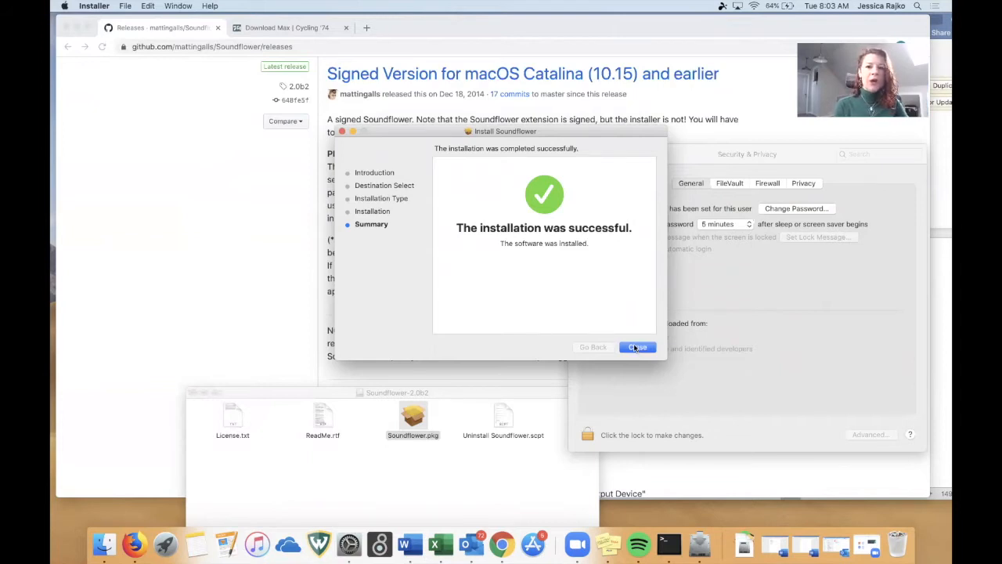
pyautogui.click(636, 348)
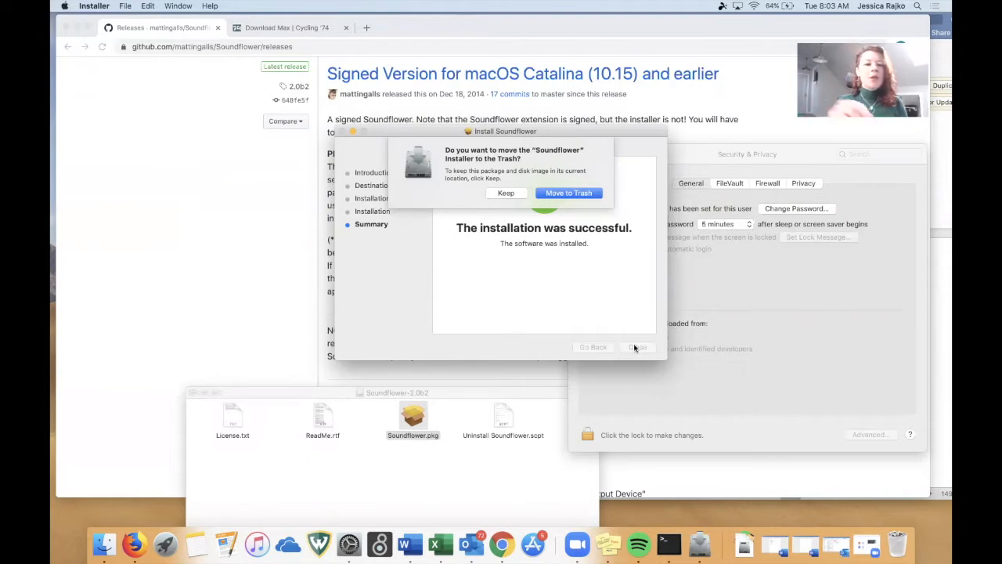
pyautogui.click(544, 194)
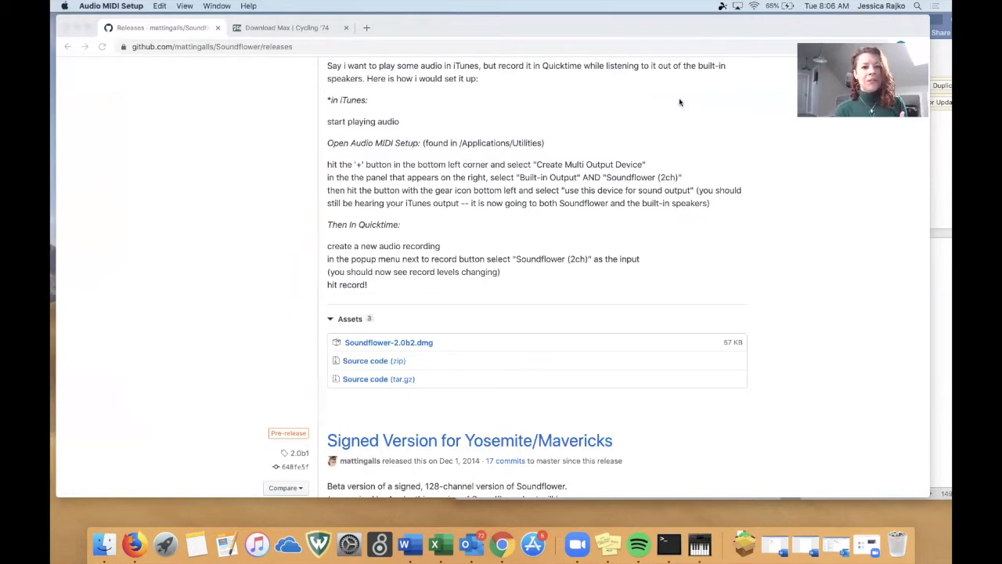
# Highlight the Audio MIDI Setup instructions for creating a multi-output device on the release page.
pyautogui.scroll(3, 252, 303)
pyautogui.click(327, 282)
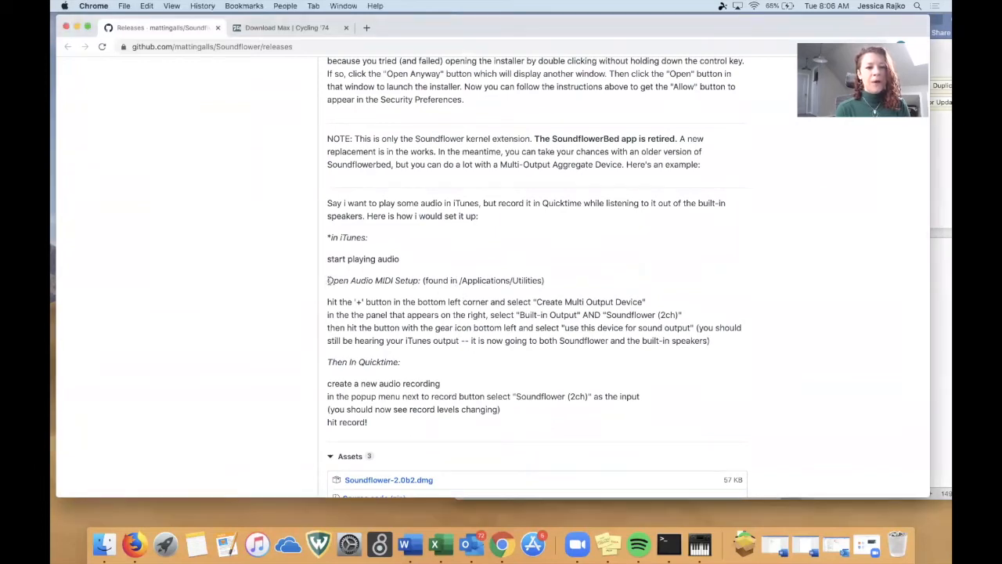
pyautogui.moveTo(327, 280); pyautogui.dragTo(749, 346)
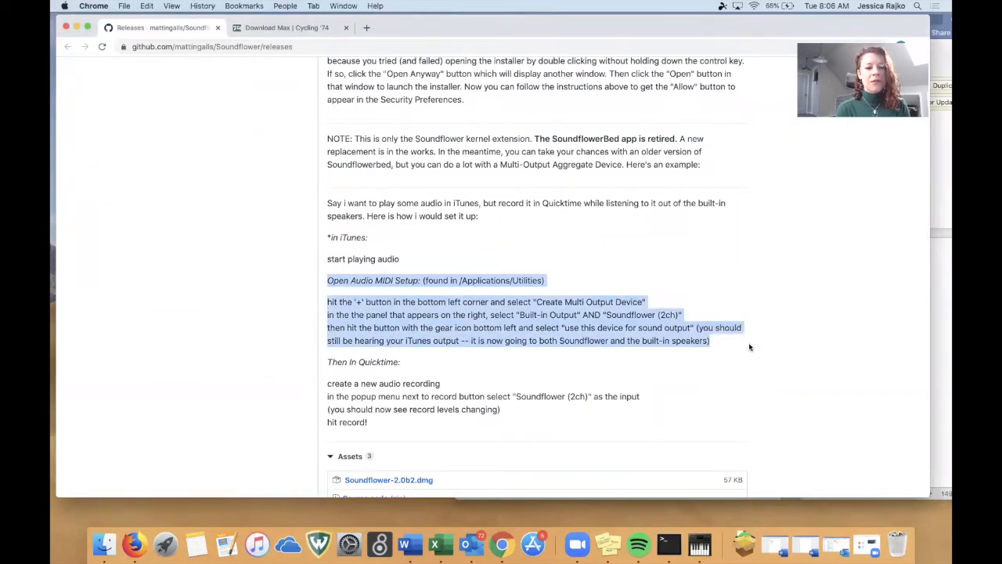
# Search the Mac for "audio" with Spotlight and open Audio MIDI Setup.
pyautogui.click(917, 6)
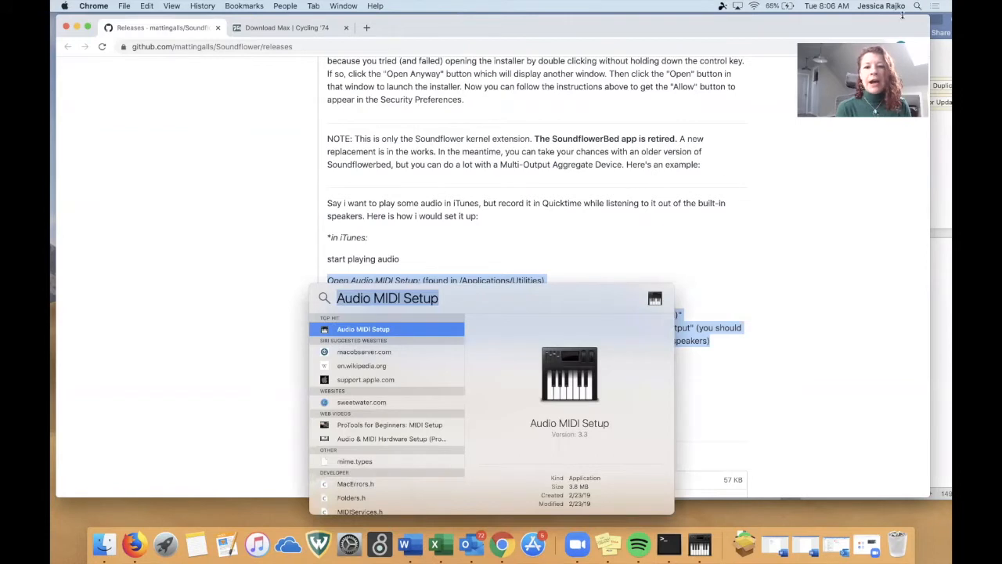
pyautogui.moveTo(508, 302); pyautogui.dragTo(463, 127)
pyautogui.press('BackSpace')
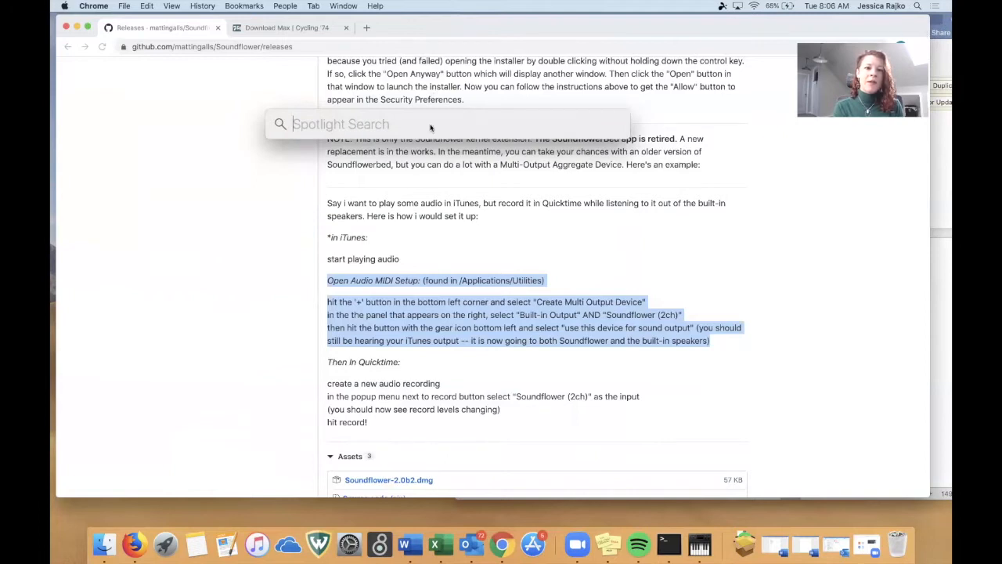
pyautogui.write('audio')
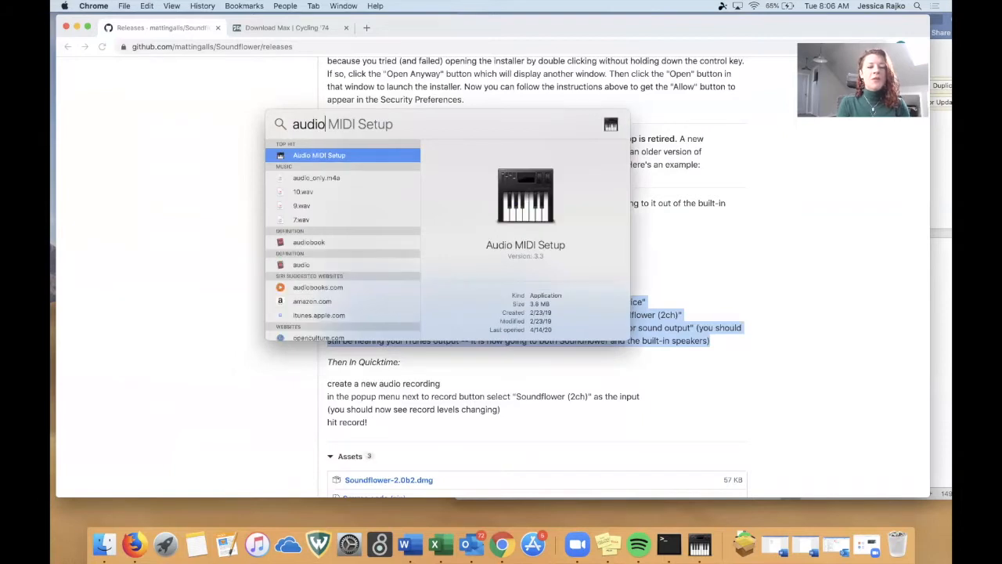
pyautogui.press('Right')
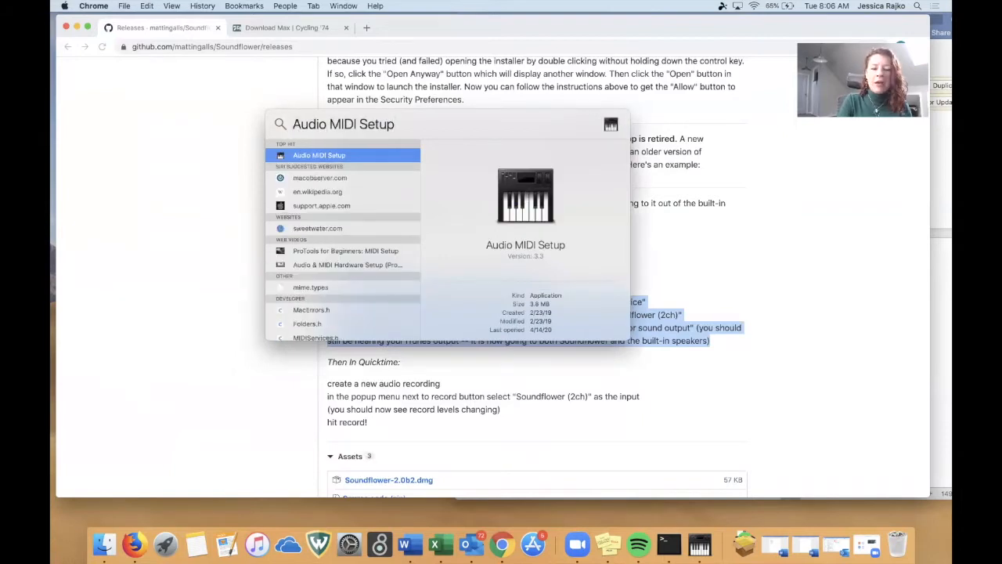
pyautogui.press('Return')
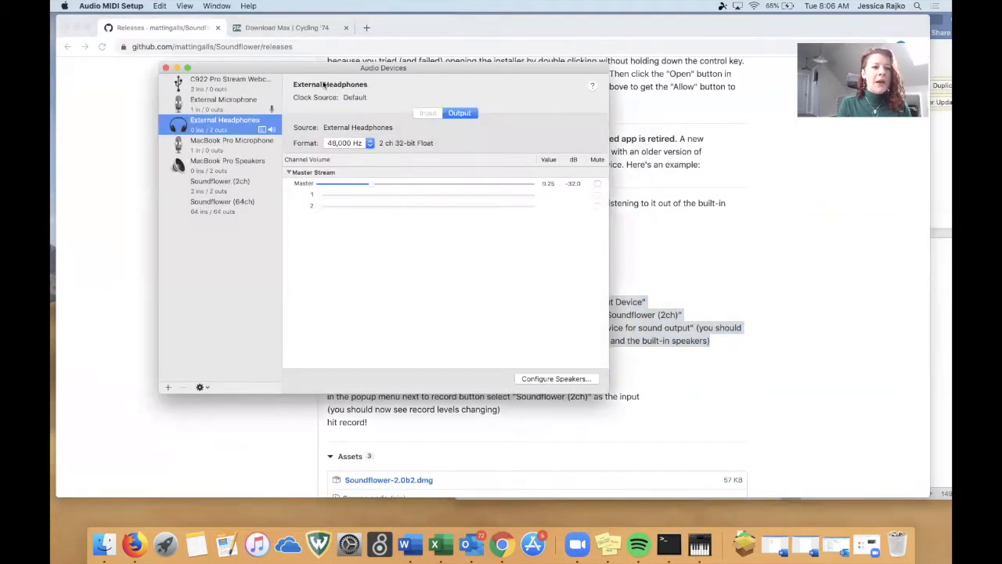
# Enlarge and reposition the Audio Devices window, and create a Multi-Output Device that uses External Headphones.
pyautogui.moveTo(309, 62); pyautogui.dragTo(309, 12)
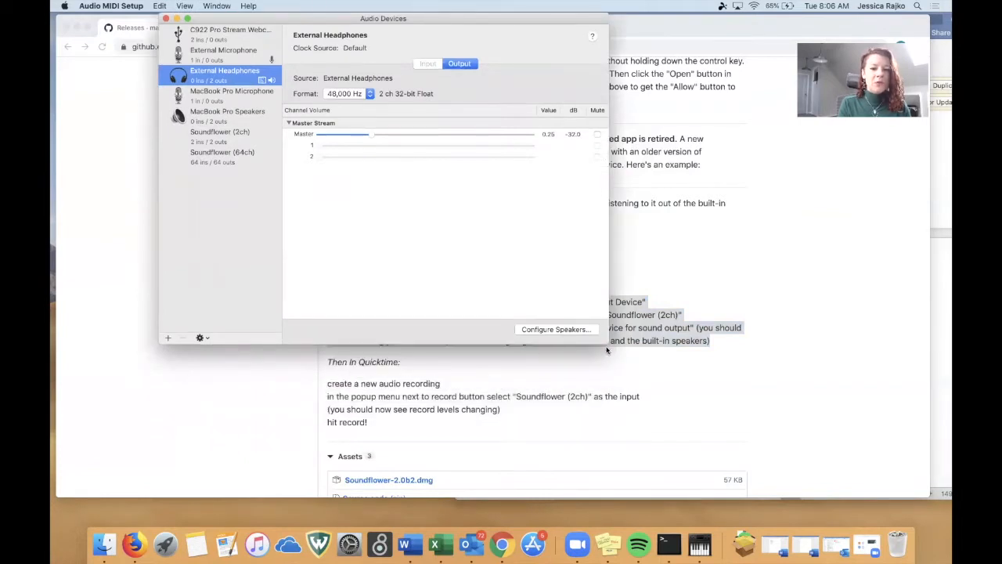
pyautogui.moveTo(606, 338); pyautogui.dragTo(640, 403)
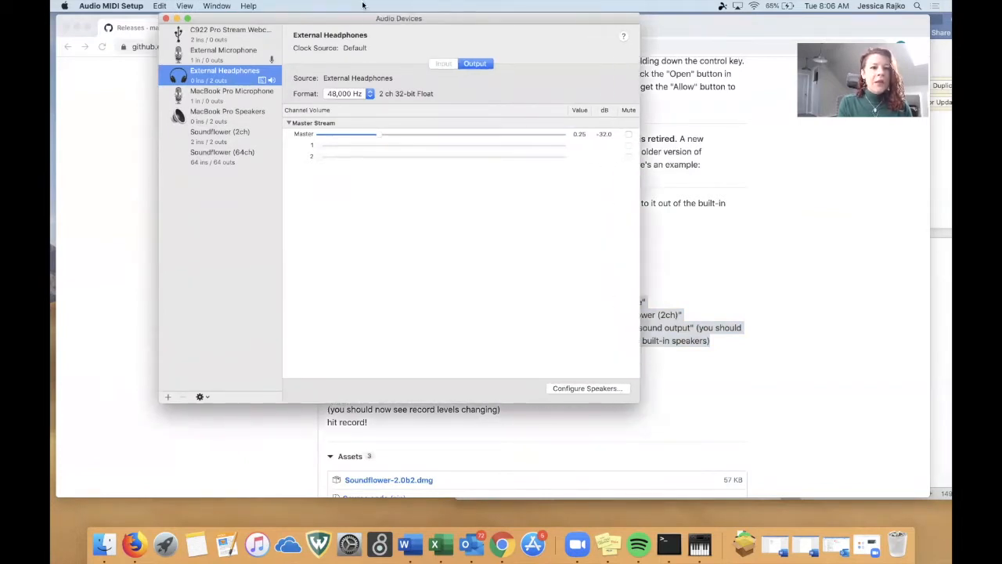
pyautogui.moveTo(356, 20); pyautogui.dragTo(363, 74)
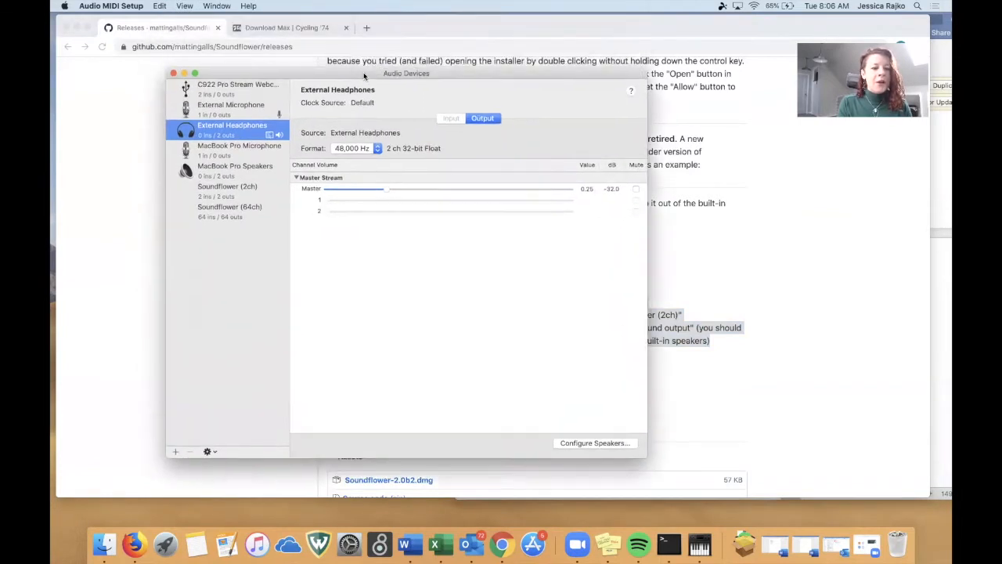
pyautogui.click(177, 452)
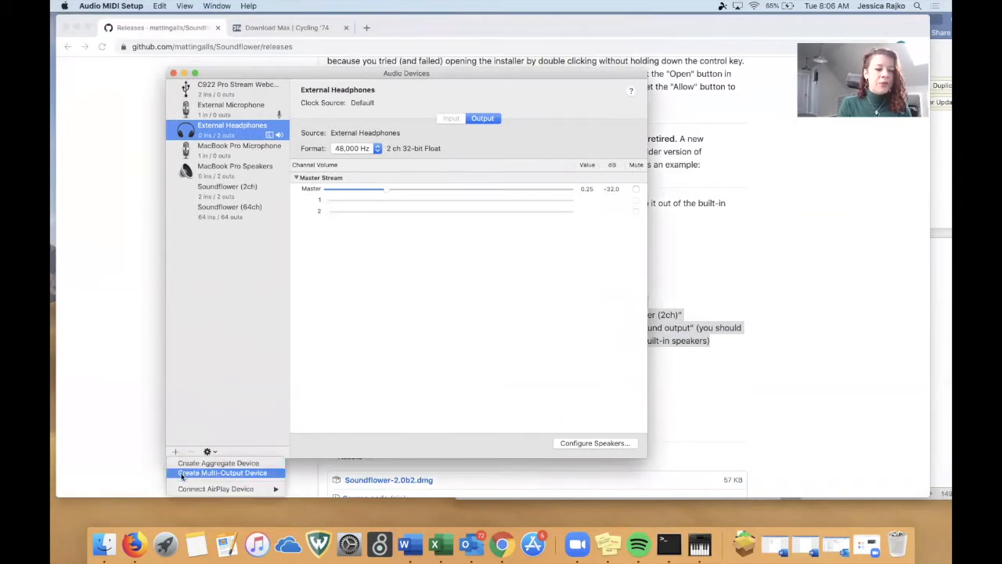
pyautogui.click(181, 473)
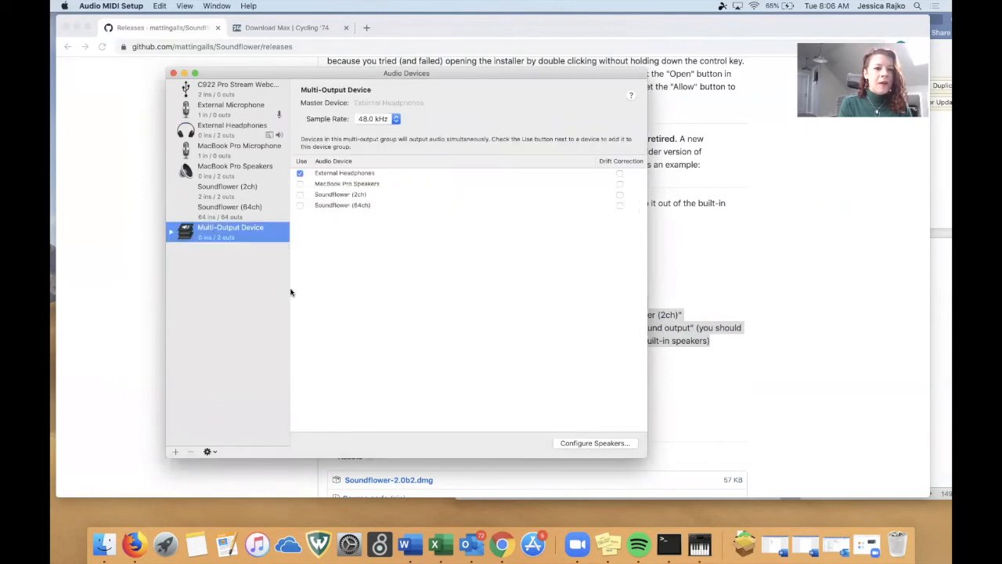
pyautogui.click(300, 174)
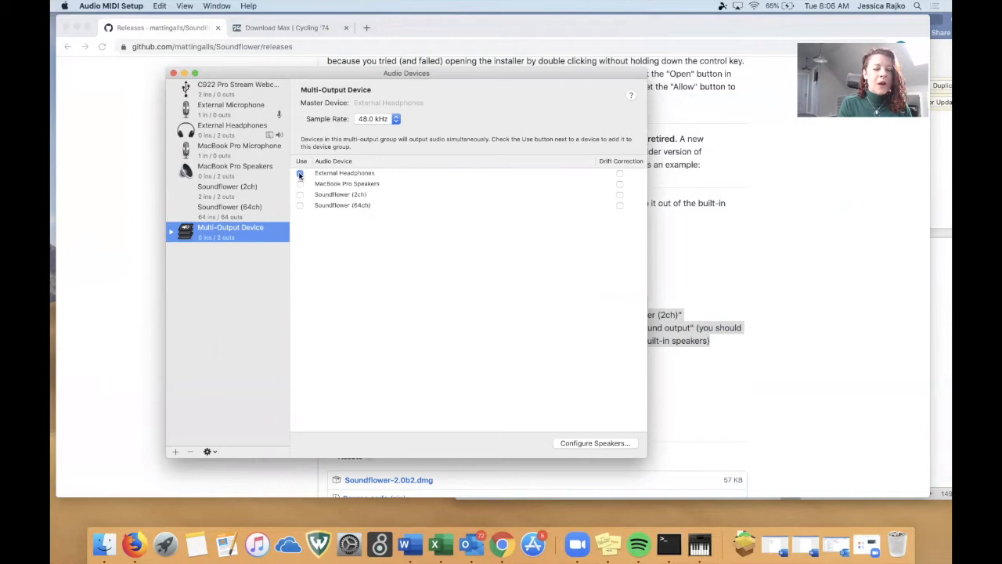
# Switch the Multi-Output Device from External Headphones to Soundflower (2ch) and MacBook Pro Speakers, and minimise the Audio Devices window.
pyautogui.click(300, 174)
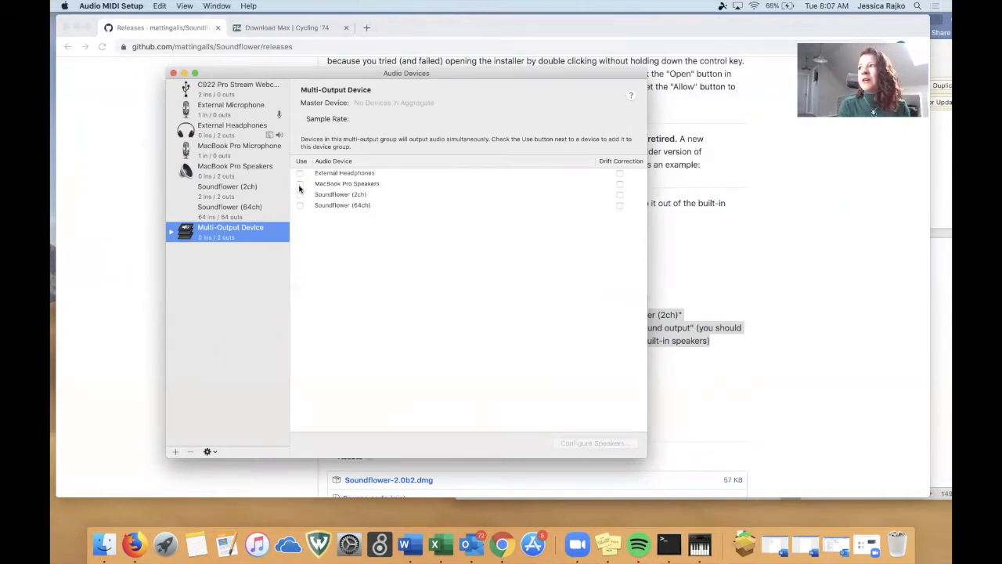
pyautogui.click(300, 194)
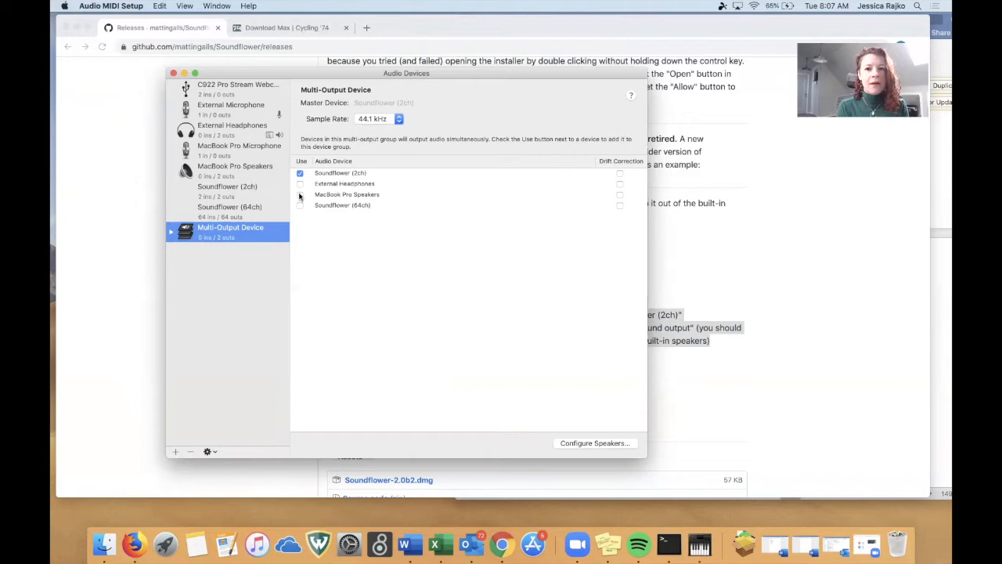
pyautogui.click(300, 194)
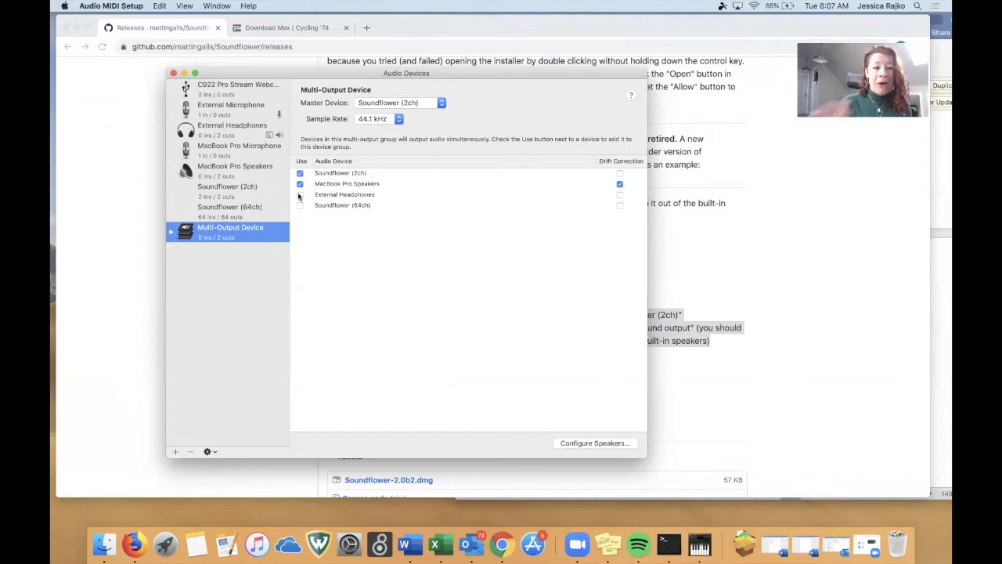
pyautogui.click(183, 73)
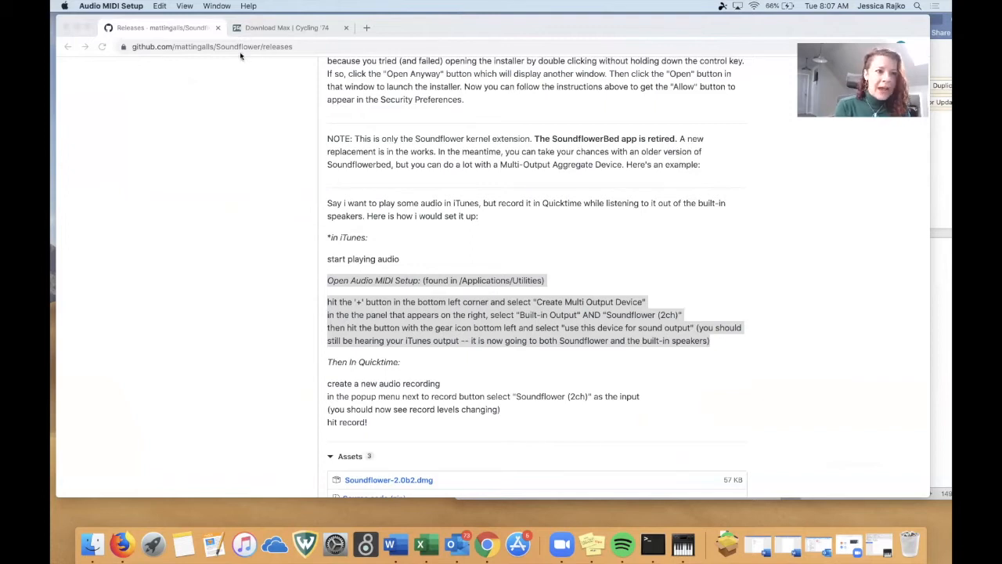
# Download ZoomAudio.maxpat.zip from the ZoomAudio GitHub repository and extract it in Downloads.
pyautogui.click(270, 30)
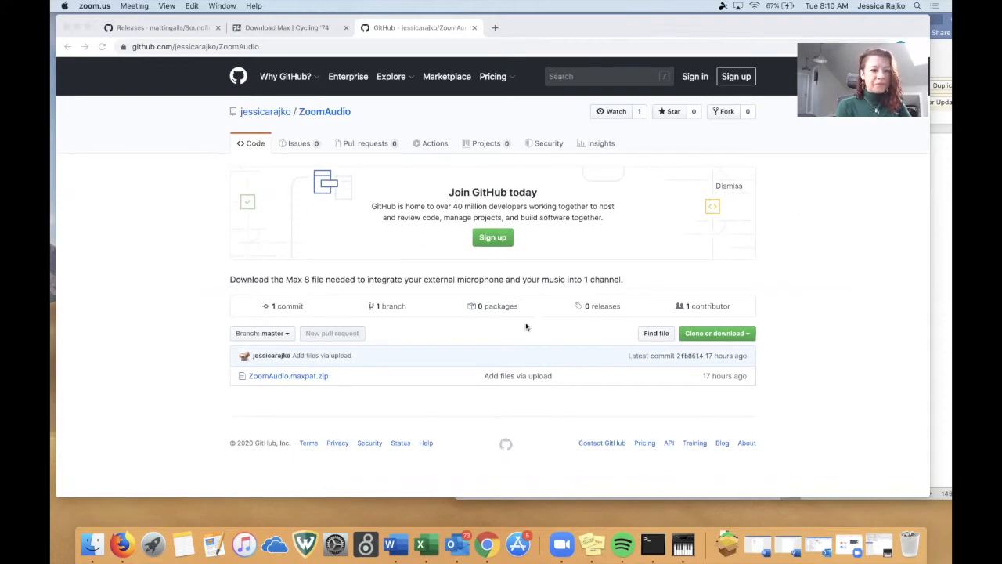
pyautogui.click(317, 378)
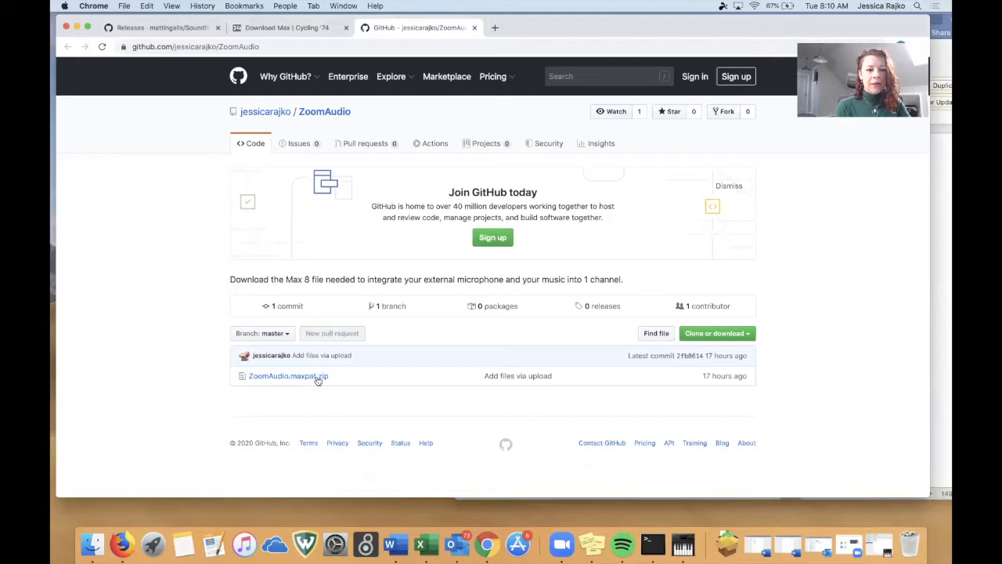
pyautogui.click(317, 376)
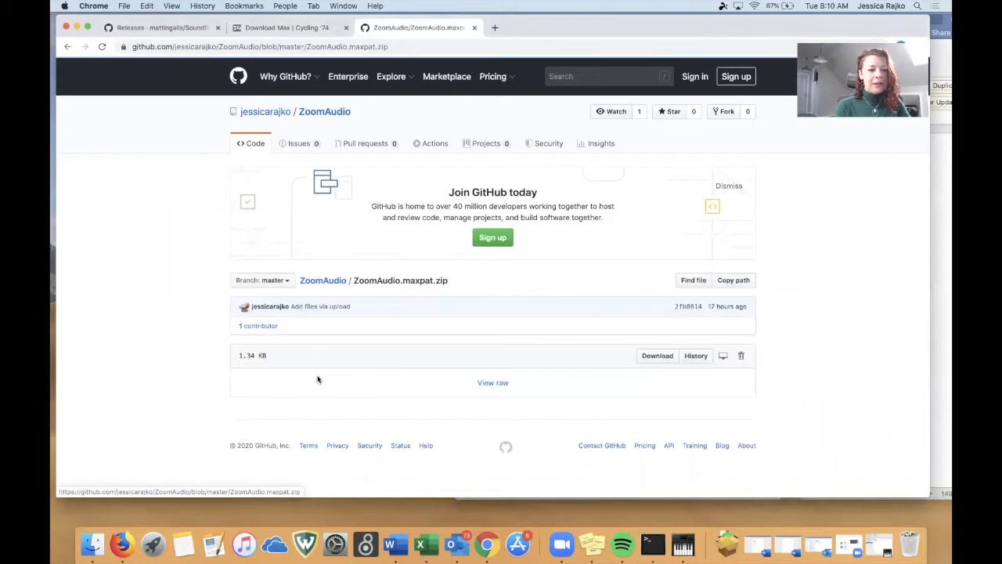
pyautogui.click(666, 357)
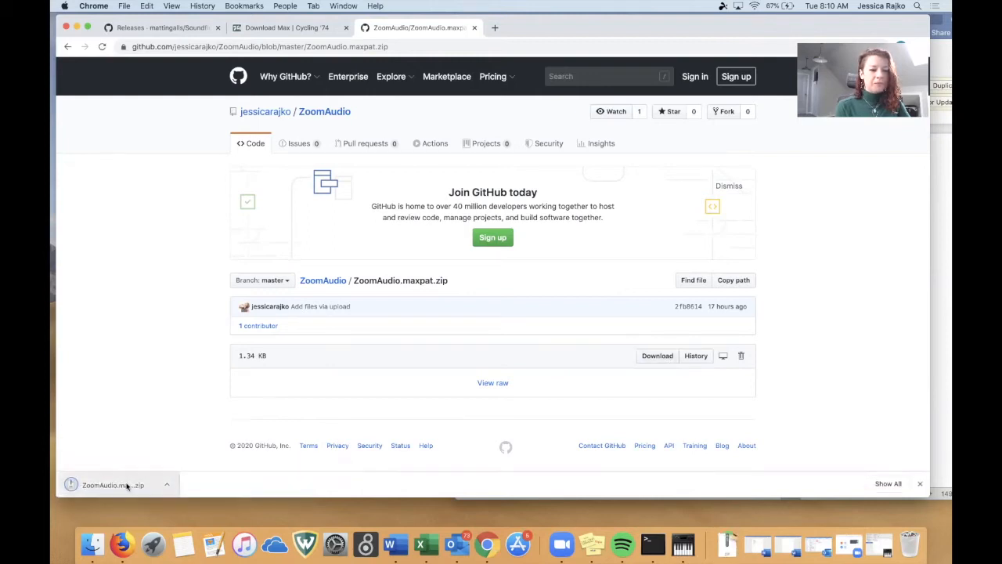
pyautogui.click(127, 485)
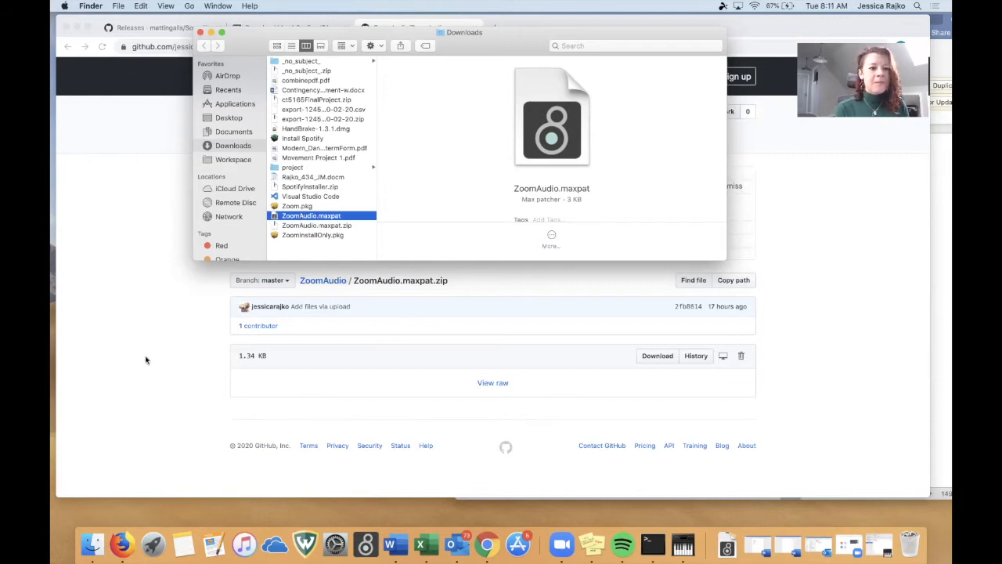
# Move ZoomAudio.maxpat from Downloads into the Zoom folder inside Documents/Max 8, and close the Downloads window.
pyautogui.click(92, 544)
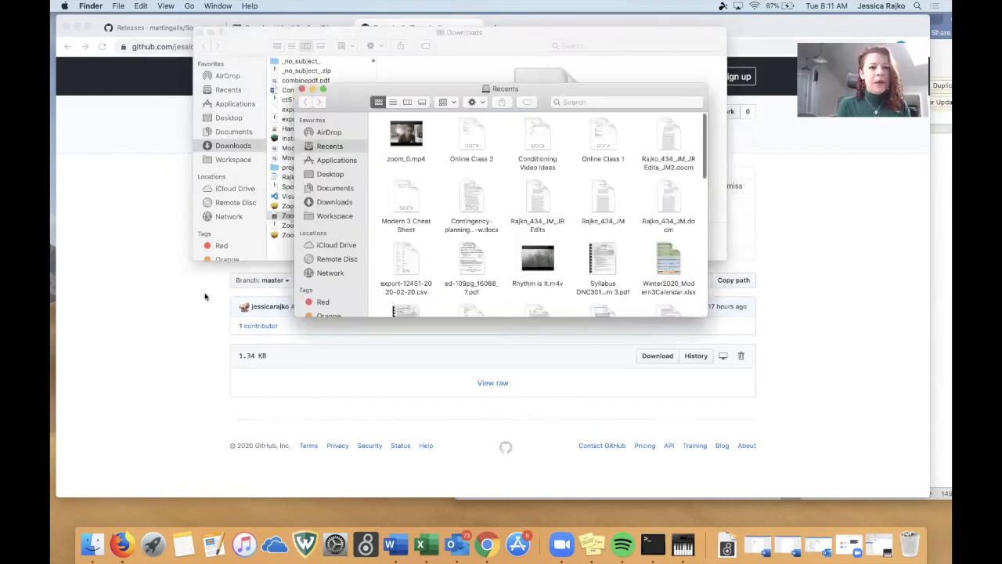
pyautogui.moveTo(354, 98); pyautogui.dragTo(478, 258)
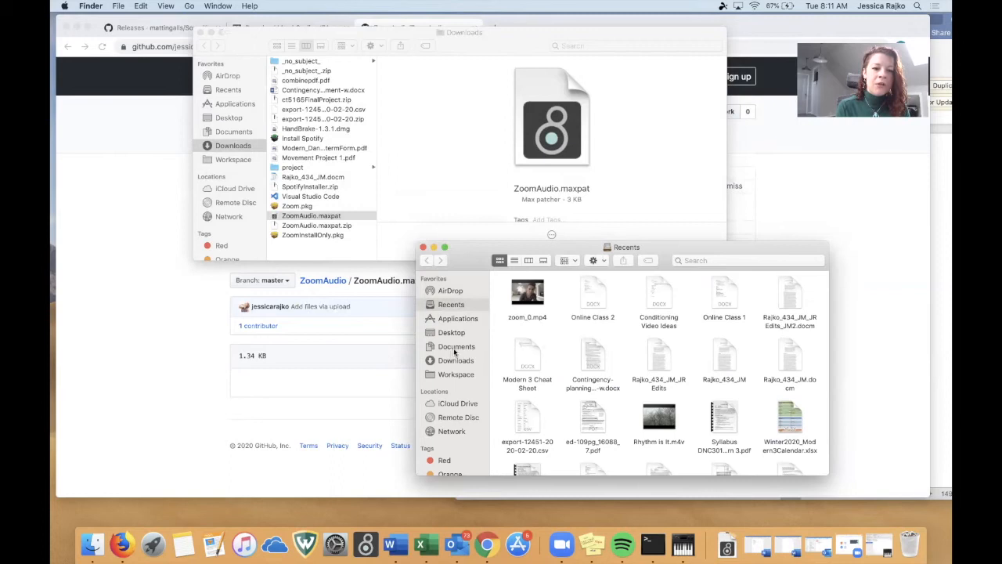
pyautogui.click(455, 348)
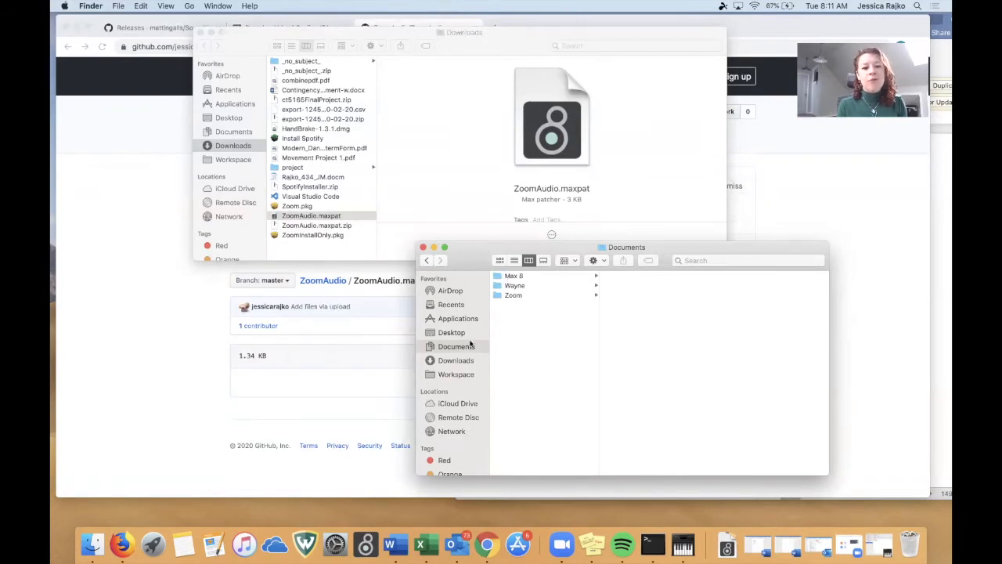
pyautogui.click(519, 277)
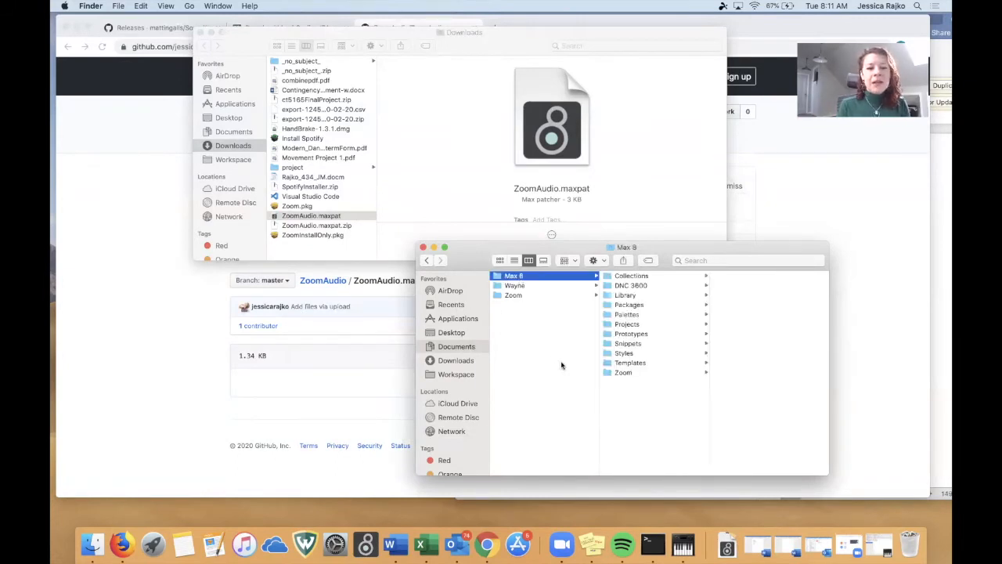
pyautogui.click(615, 373)
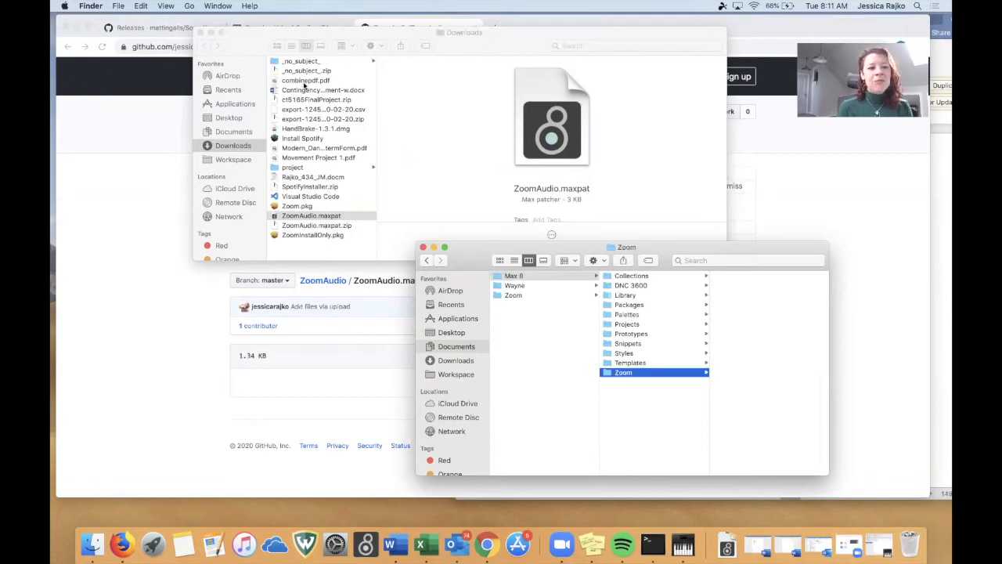
pyautogui.moveTo(313, 216); pyautogui.dragTo(756, 340)
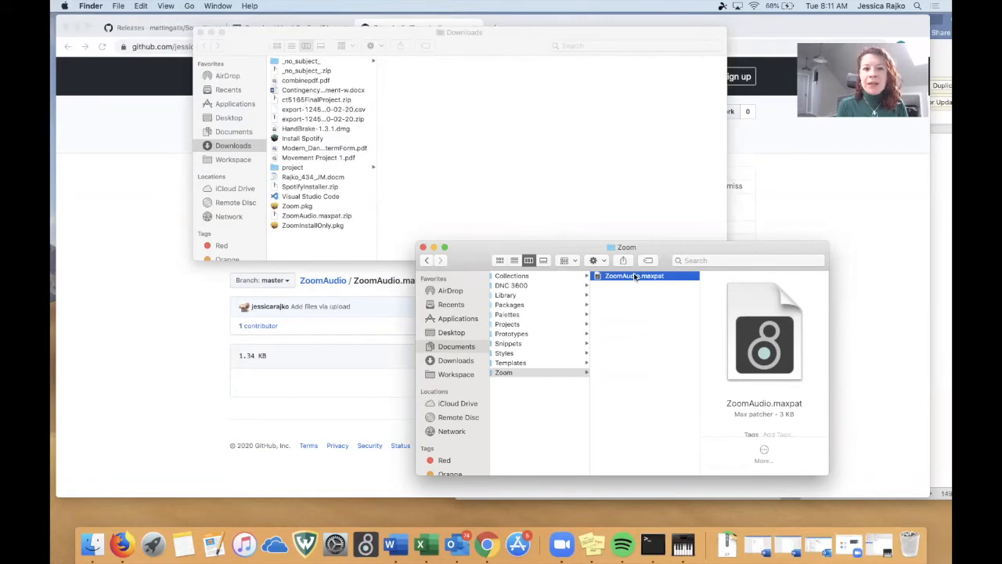
pyautogui.click(200, 32)
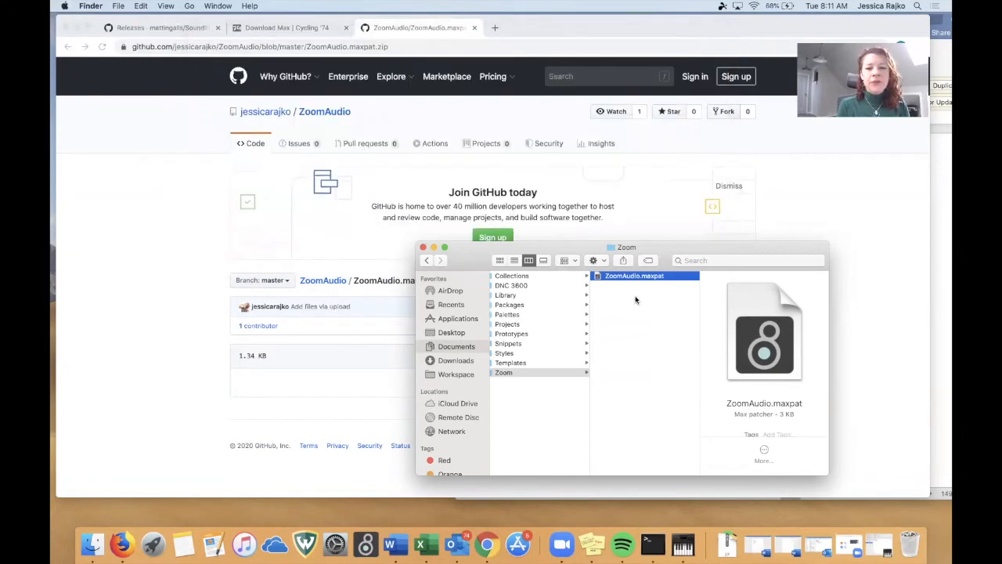
# Open ZoomAudio.maxpat in Max, close the unrelated video effects patch, and reposition the ZoomAudio window.
pyautogui.doubleClick(654, 276)
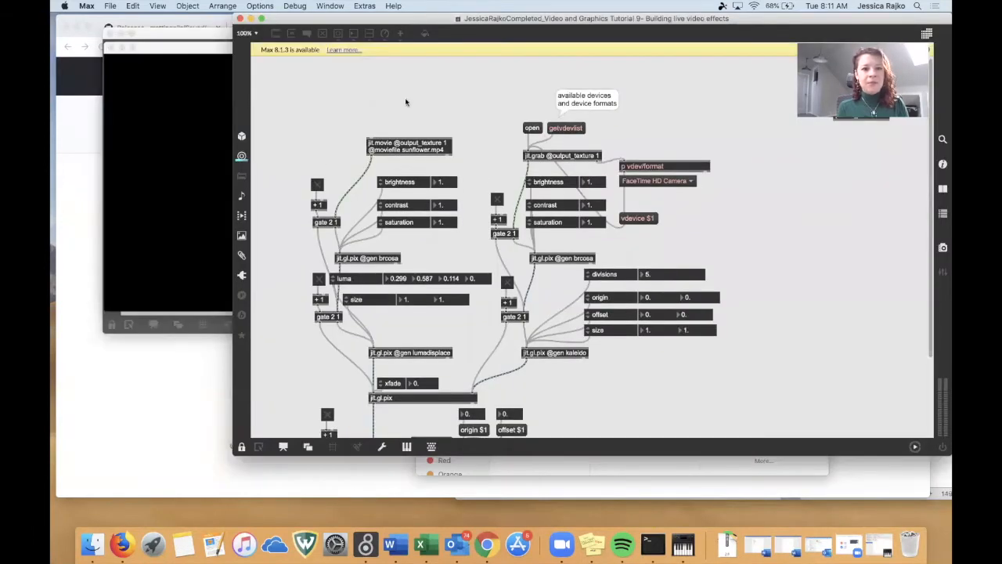
pyautogui.click(239, 18)
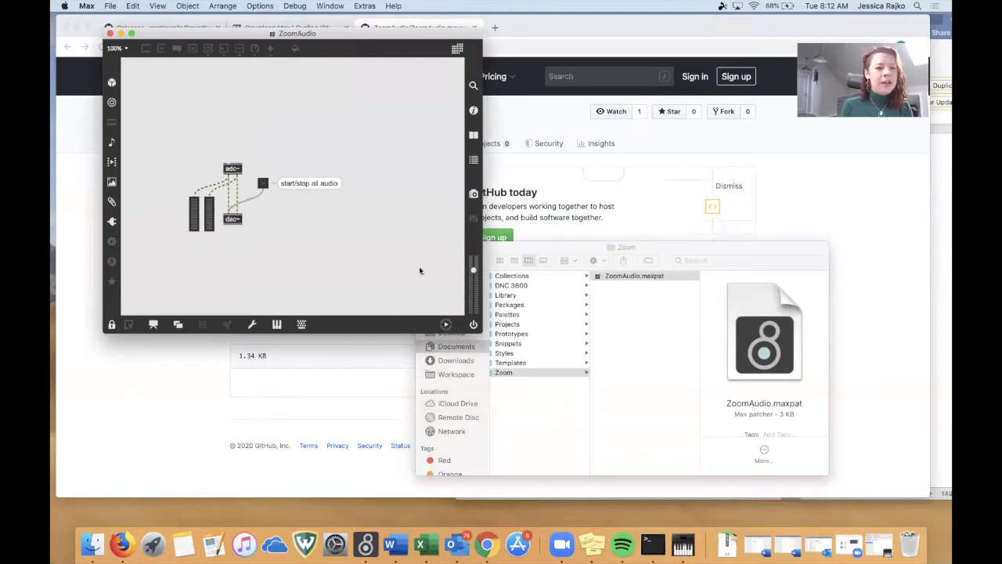
pyautogui.moveTo(333, 35); pyautogui.dragTo(347, 76)
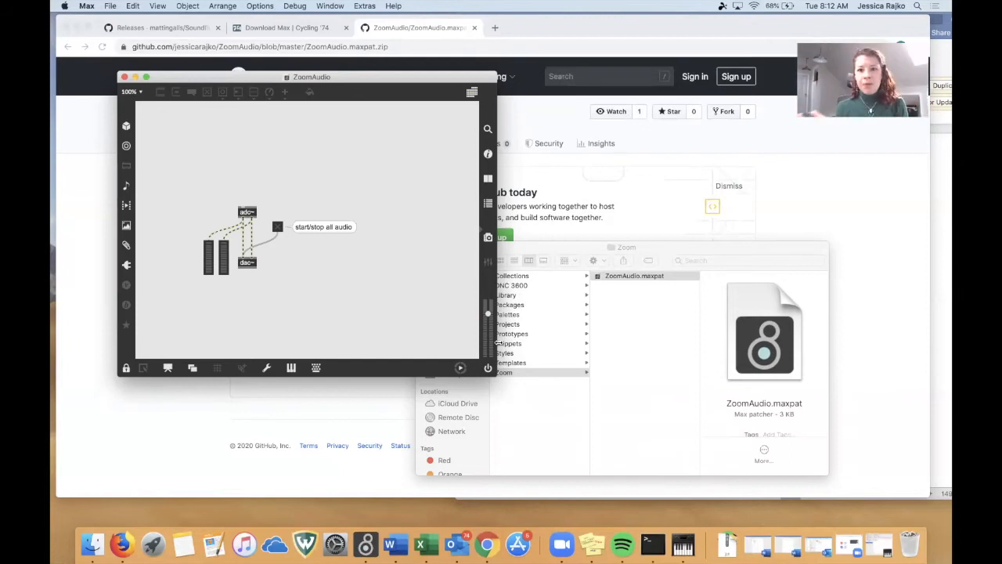
# In Max's Audio Status, set the input device to External Microphone and the output device to Soundflower (2ch).
pyautogui.click(259, 6)
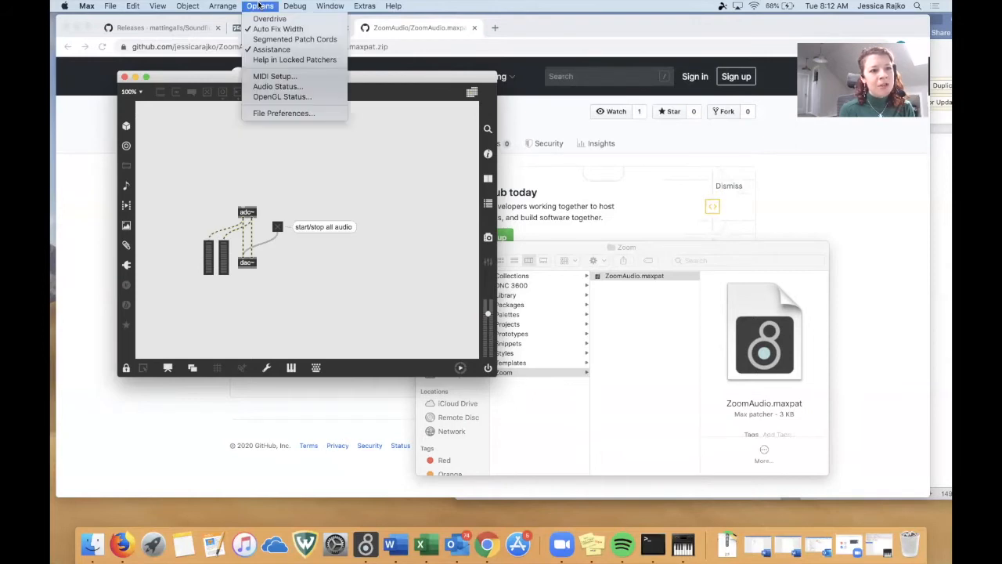
pyautogui.click(281, 87)
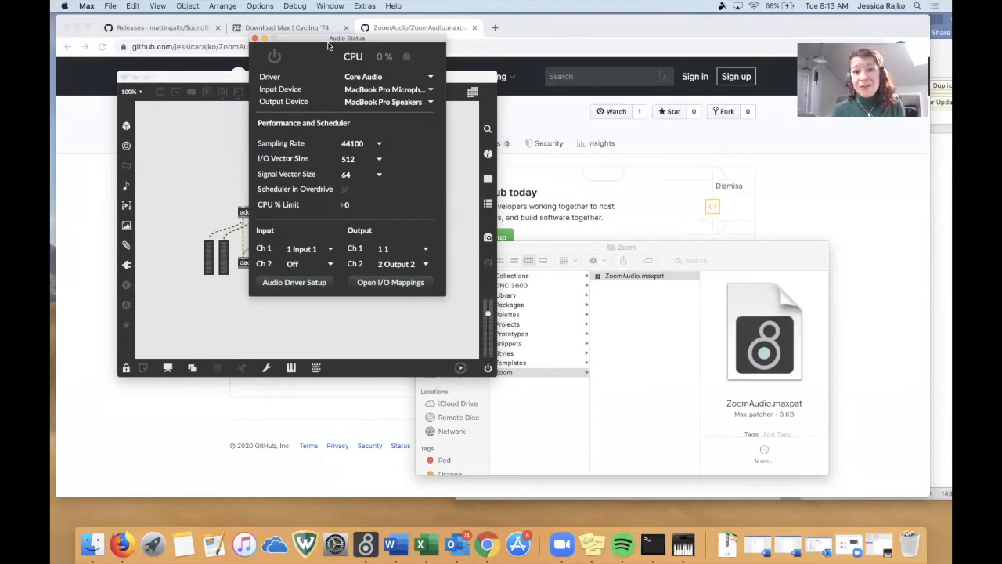
pyautogui.moveTo(323, 37); pyautogui.dragTo(261, 39)
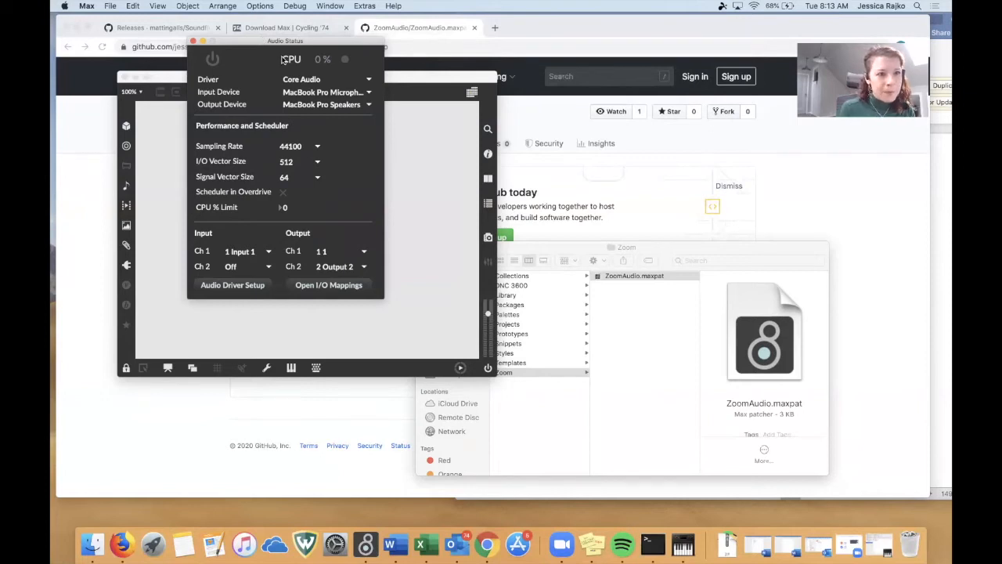
pyautogui.click(368, 93)
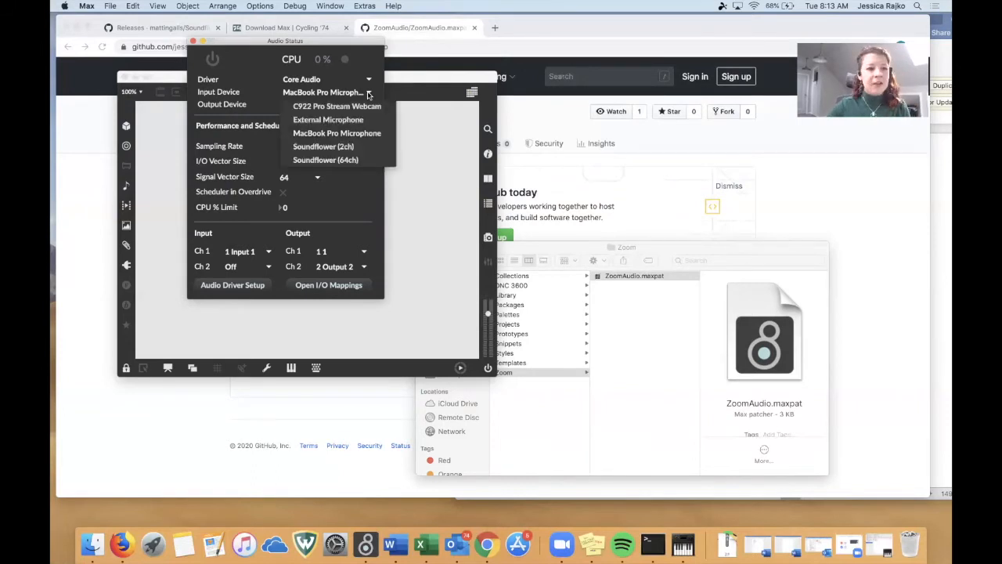
pyautogui.click(351, 122)
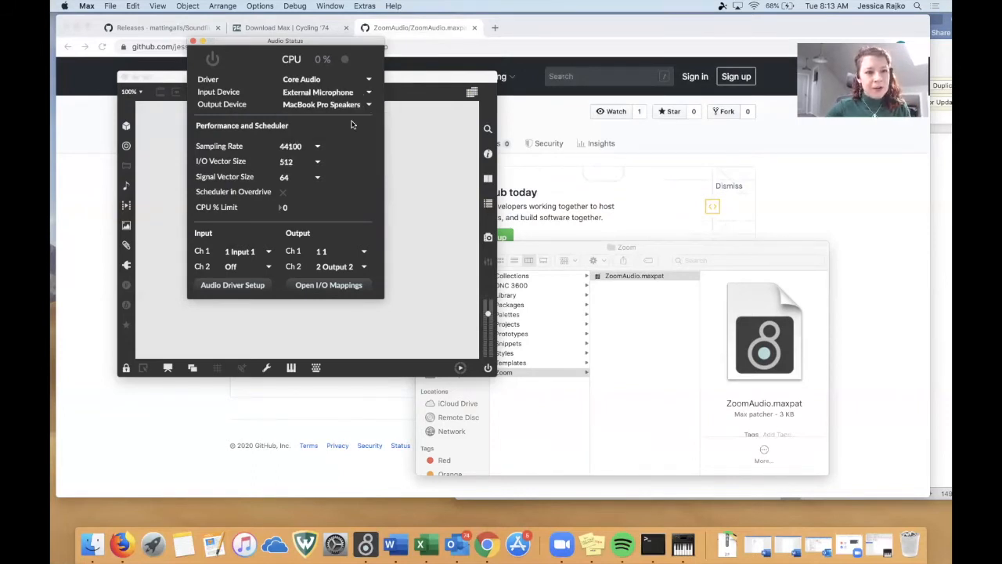
pyautogui.click(369, 104)
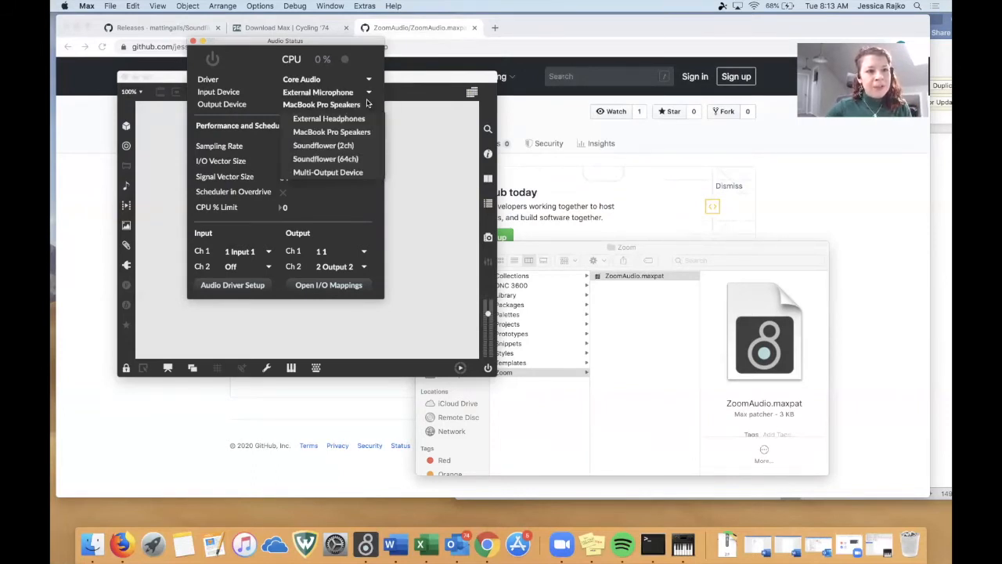
pyautogui.click(351, 147)
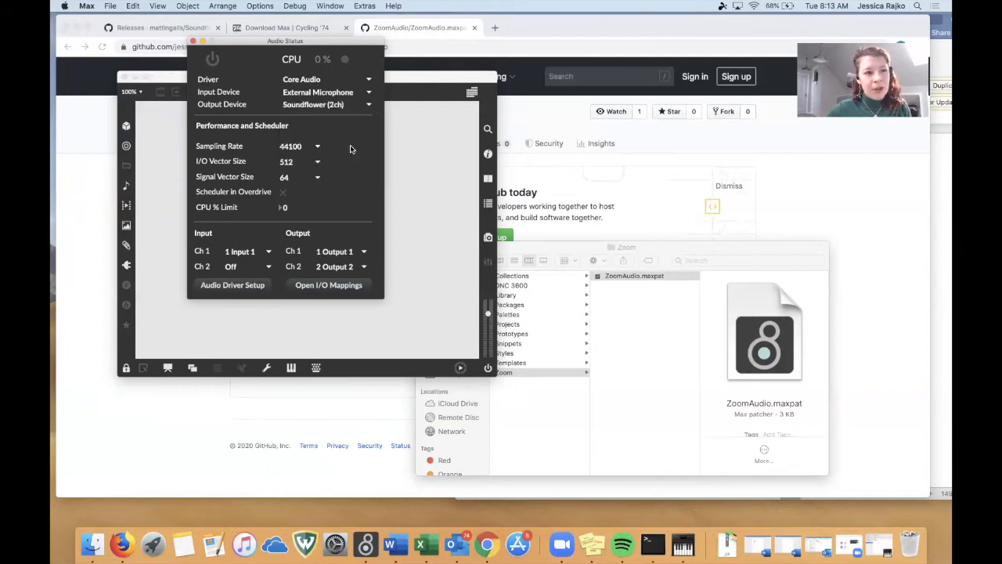
# Turn on Max's audio and allow microphone access, closing Audio Status and minimising the ZoomAudio patch.
pyautogui.click(214, 59)
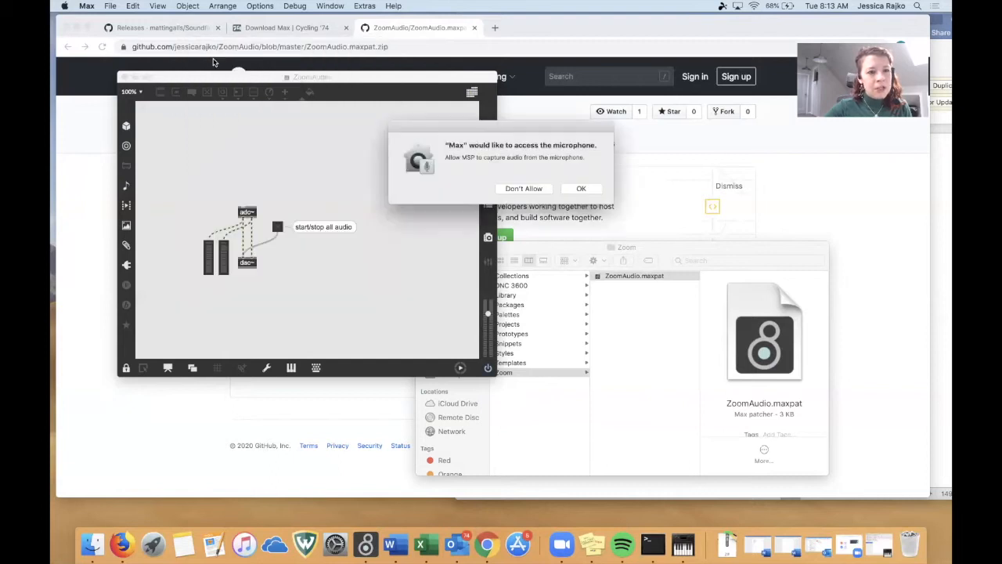
pyautogui.click(580, 188)
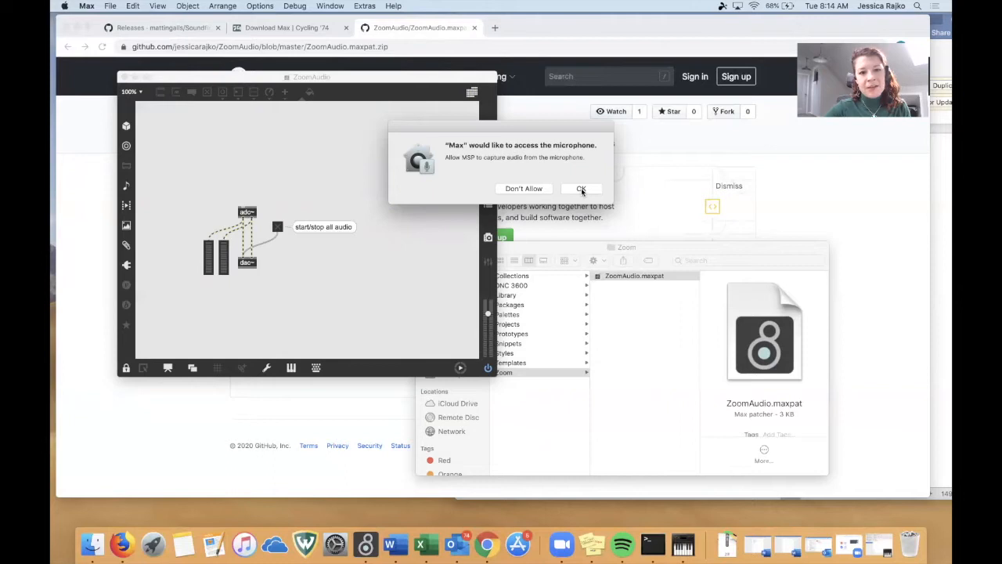
pyautogui.click(581, 189)
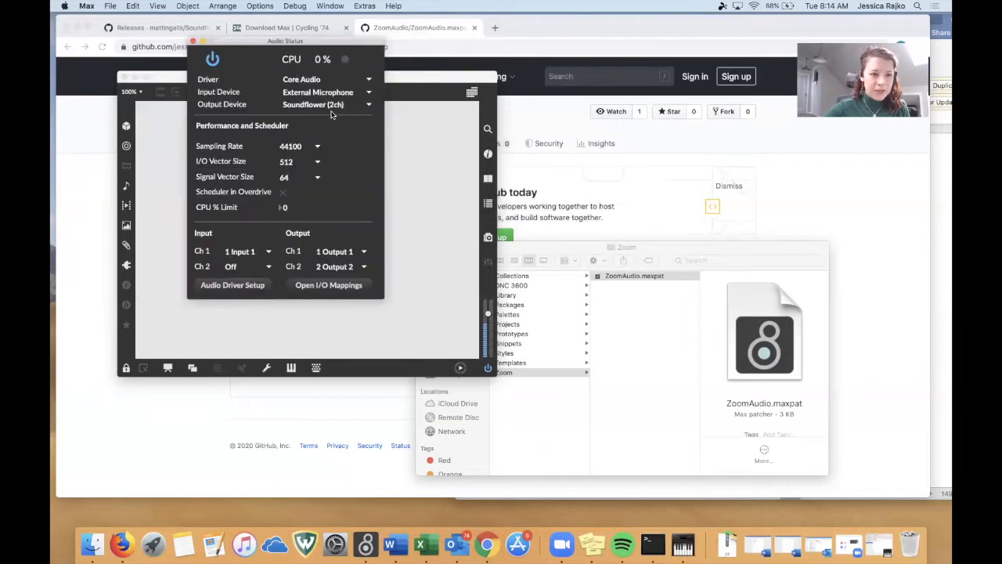
pyautogui.click(192, 40)
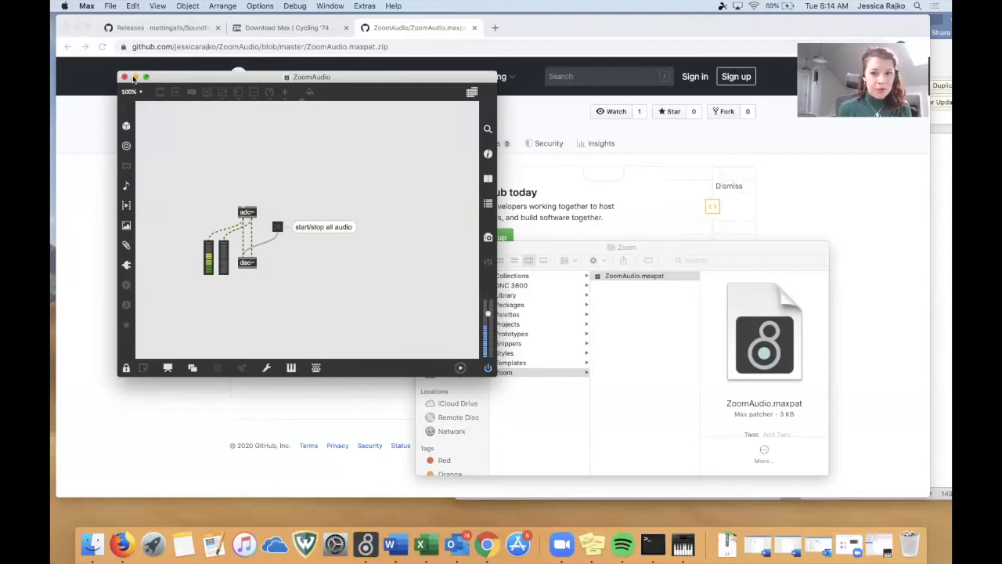
pyautogui.click(134, 78)
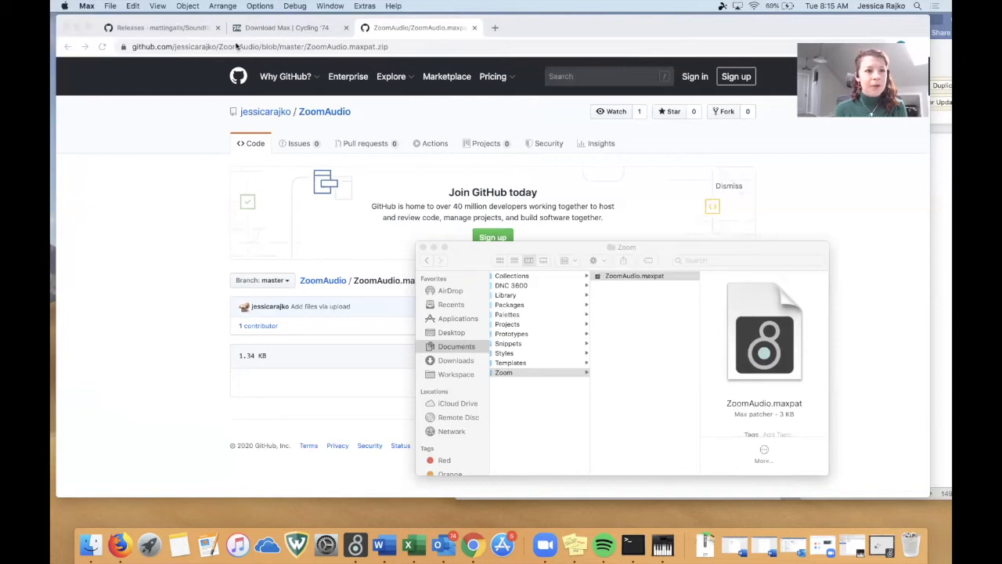
# Set the Mac's sound output to Multi-Output Device in System Preferences, closing the Zoom folder window and the Sound settings.
pyautogui.click(65, 6)
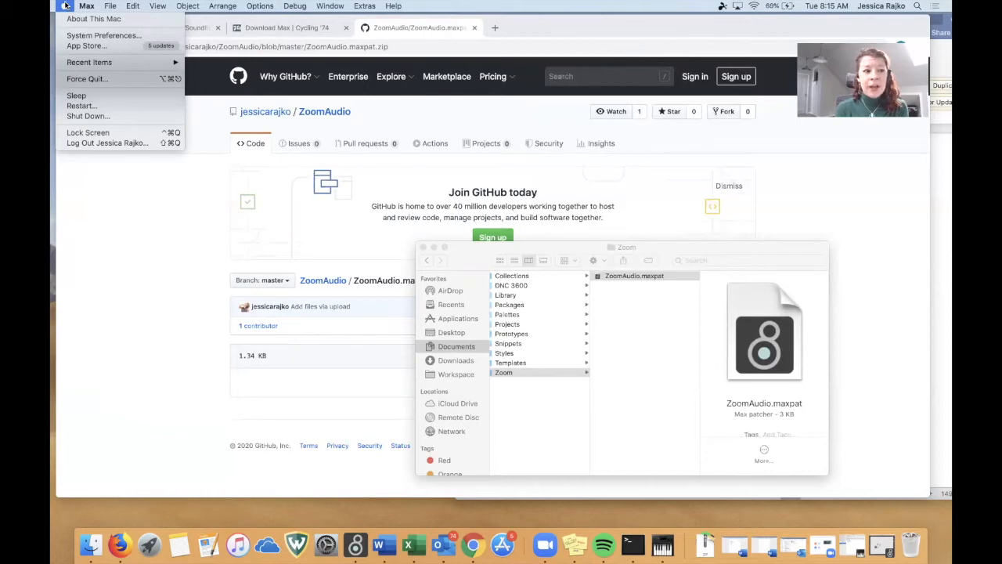
pyautogui.click(94, 34)
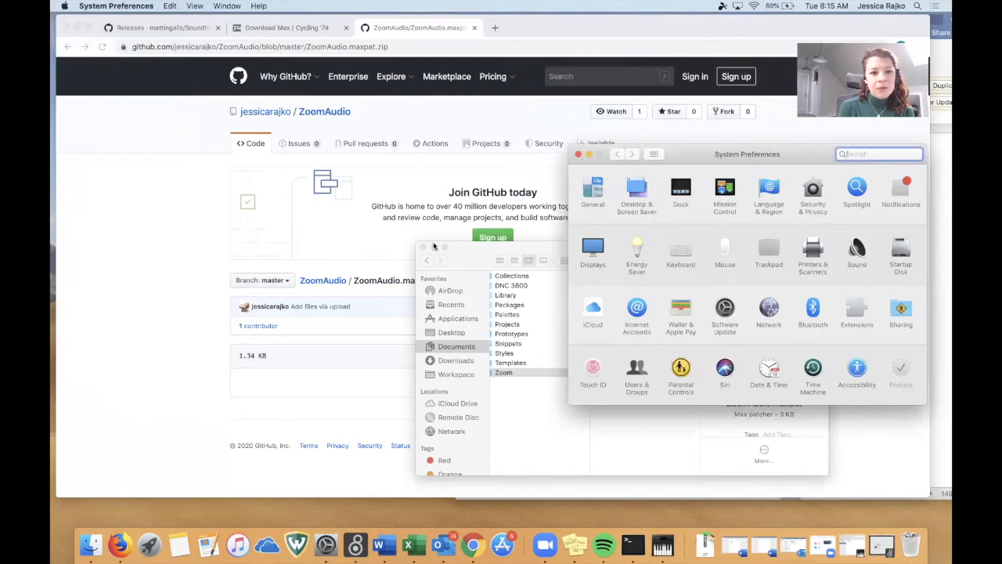
pyautogui.click(424, 247)
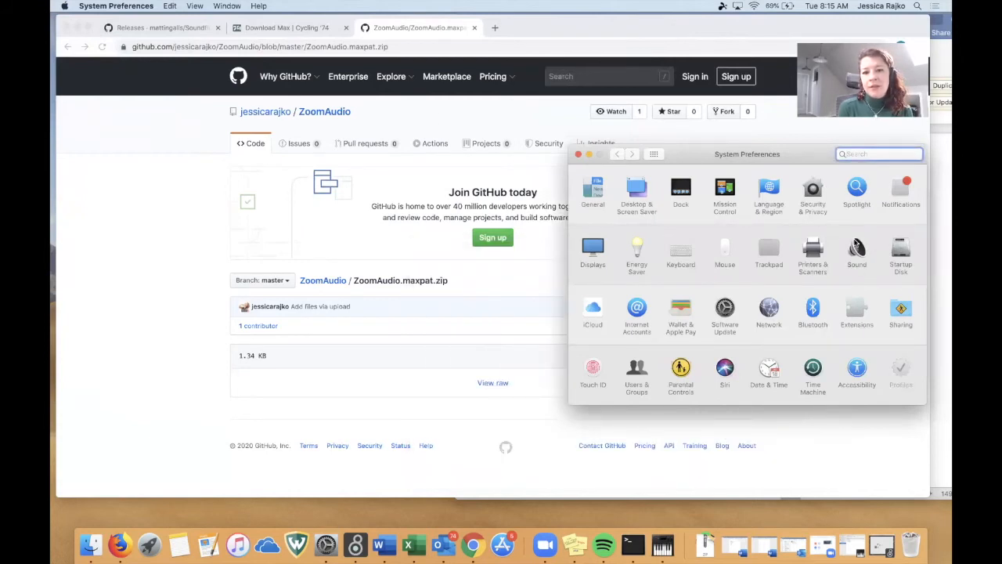
pyautogui.click(856, 247)
pyautogui.moveTo(812, 156); pyautogui.dragTo(504, 63)
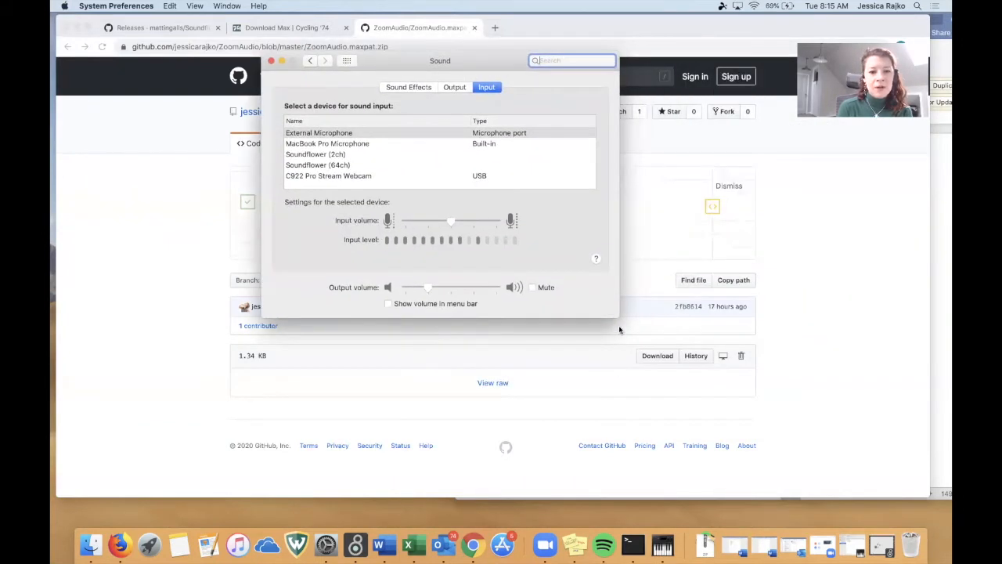
pyautogui.click(454, 87)
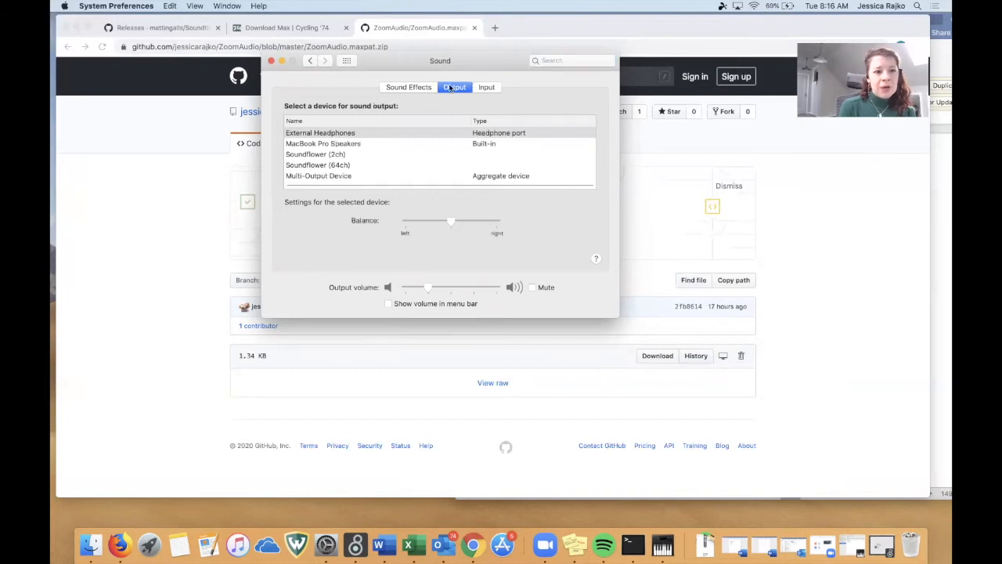
pyautogui.click(314, 175)
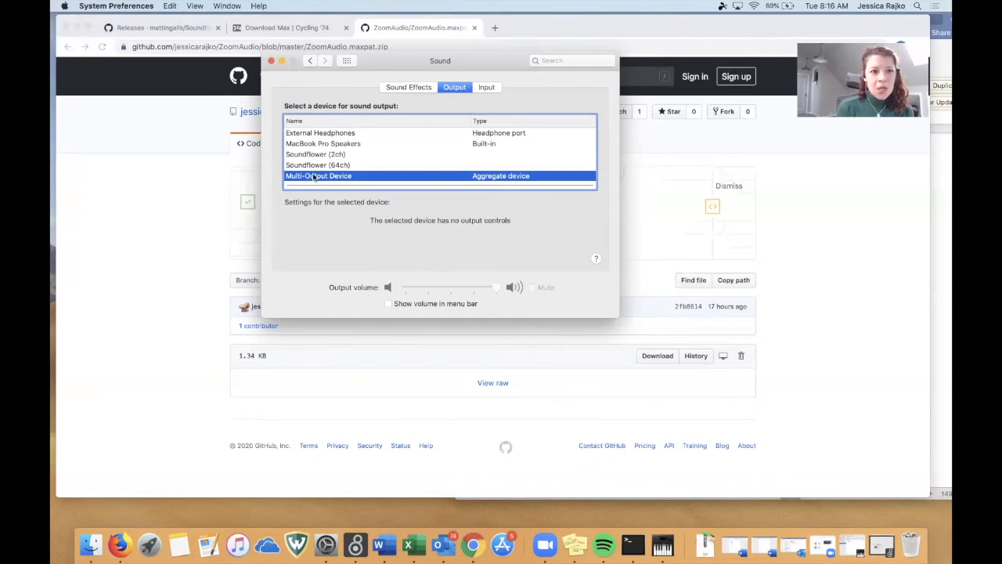
pyautogui.click(271, 61)
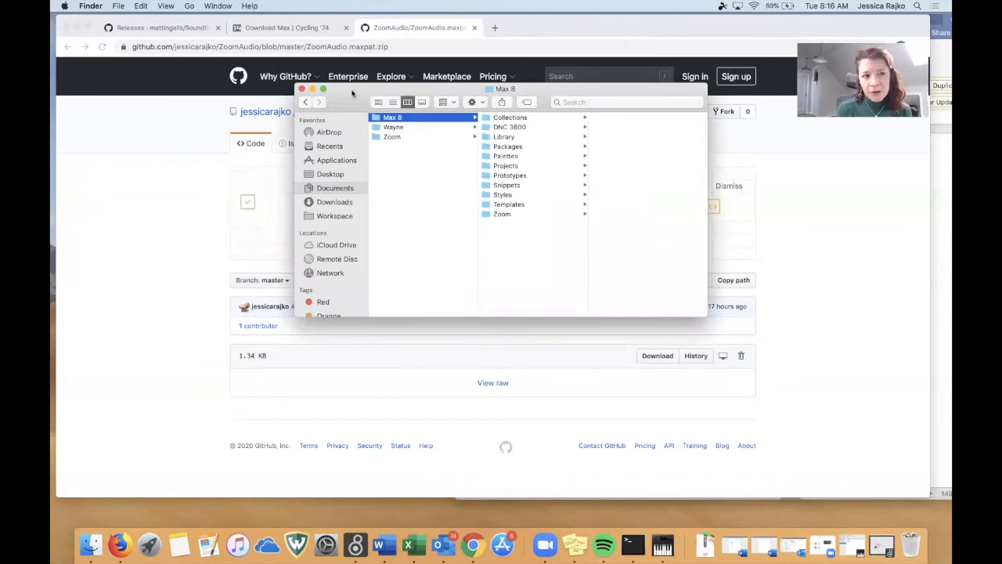
# In Zoom's audio settings, set the microphone to Soundflower (2ch) and the speaker to MacBook Pro Speakers.
pyautogui.click(138, 172)
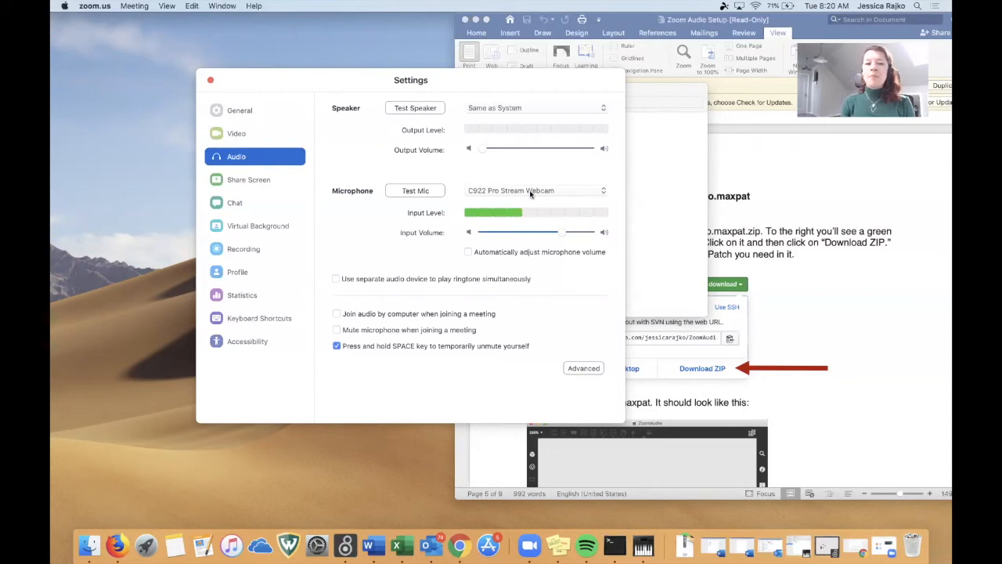
pyautogui.click(531, 192)
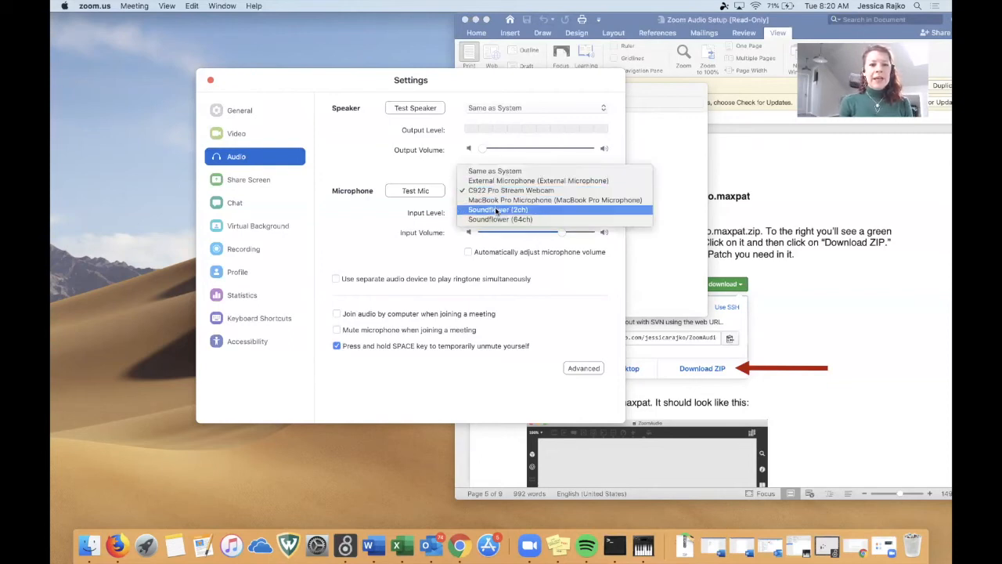
pyautogui.click(495, 210)
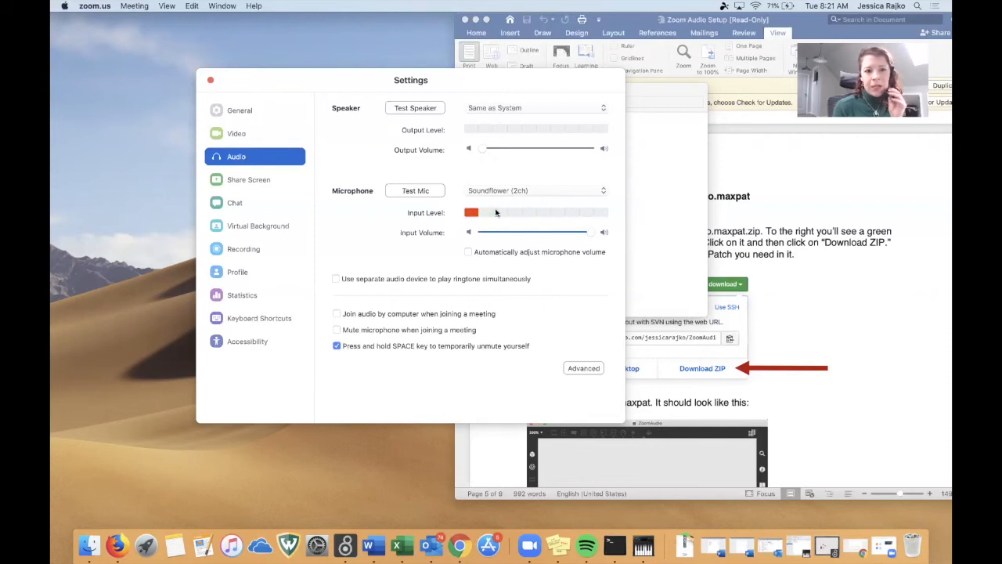
pyautogui.click(515, 110)
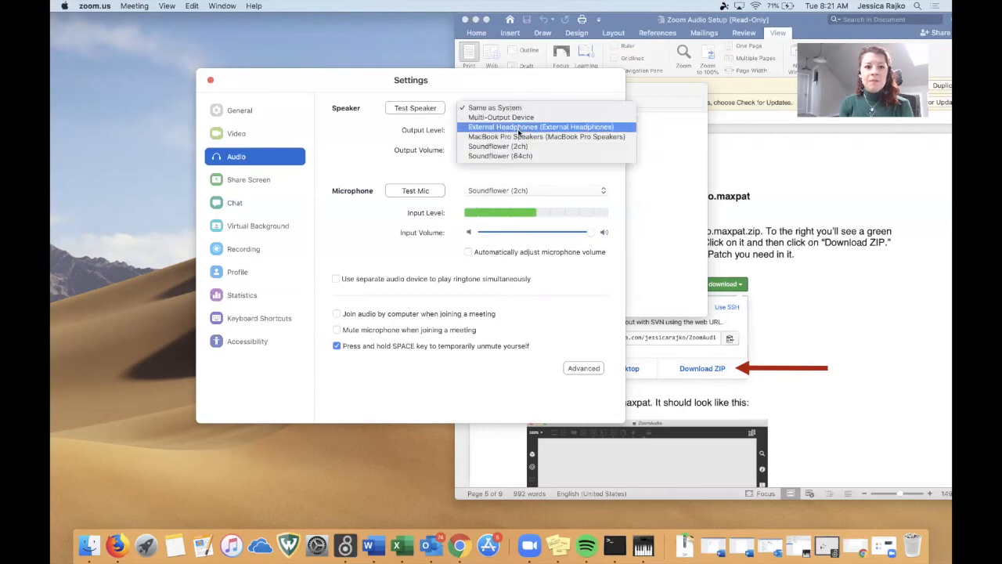
pyautogui.click(519, 137)
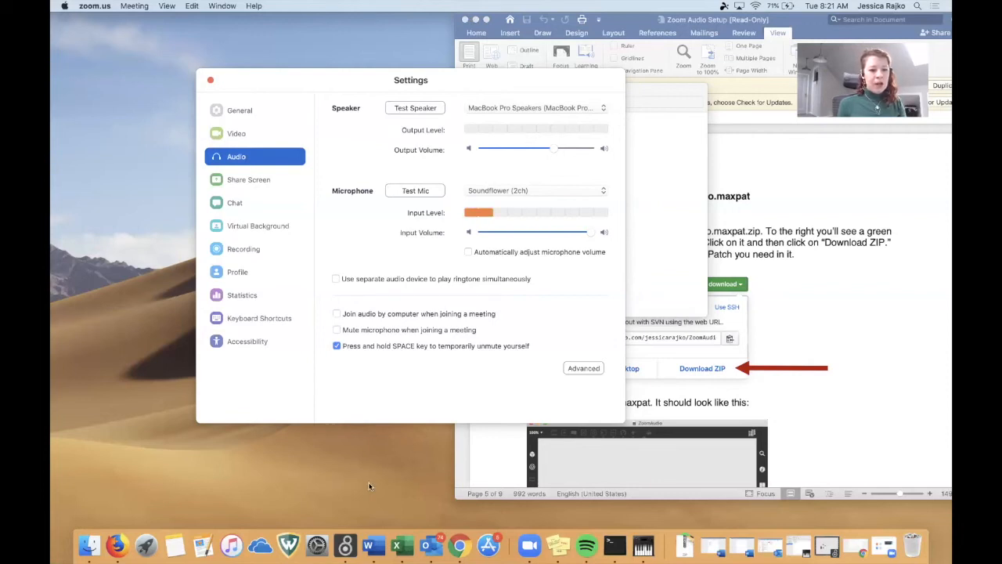
# Switch to Spotify and arrange its window beside Zoom's Settings so the microphone input level stays in view.
pyautogui.click(586, 545)
pyautogui.moveTo(359, 24); pyautogui.dragTo(399, 5)
pyautogui.moveTo(458, 75); pyautogui.dragTo(749, 30)
pyautogui.moveTo(391, 26); pyautogui.dragTo(332, 19)
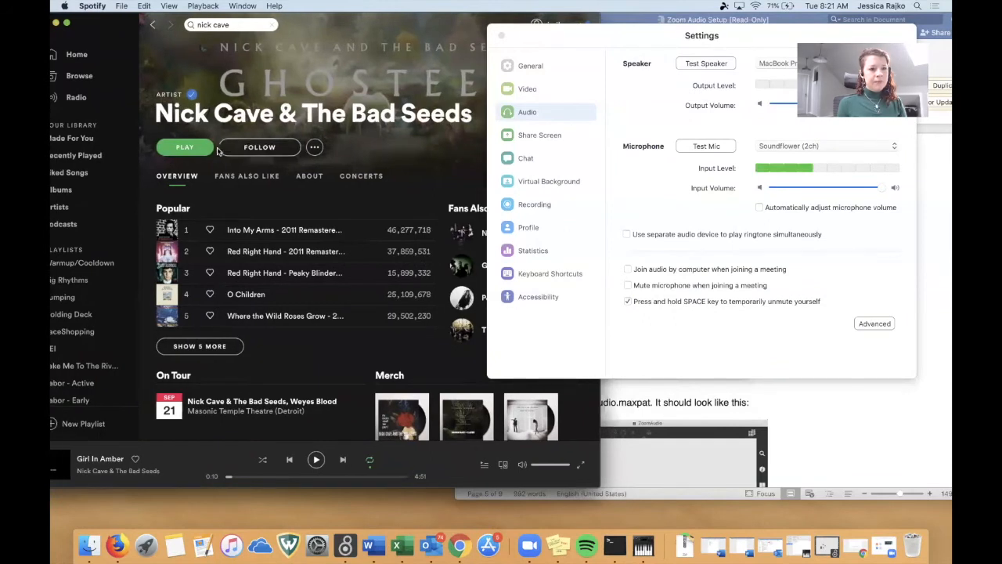
# Play "Glitches" from the Big Rhythms playlist and reduce Spotify's volume to about 70 percent.
pyautogui.click(71, 279)
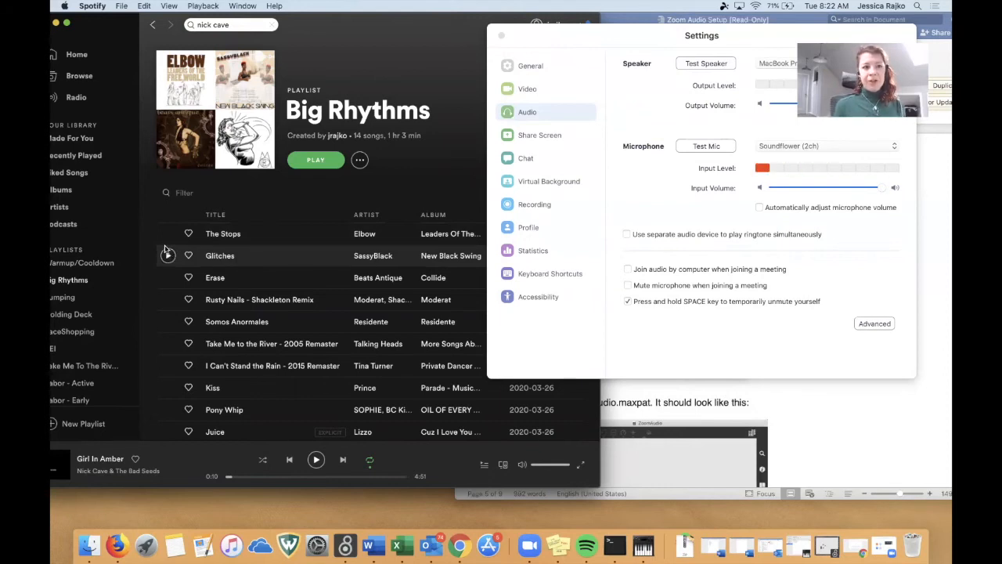
pyautogui.click(168, 256)
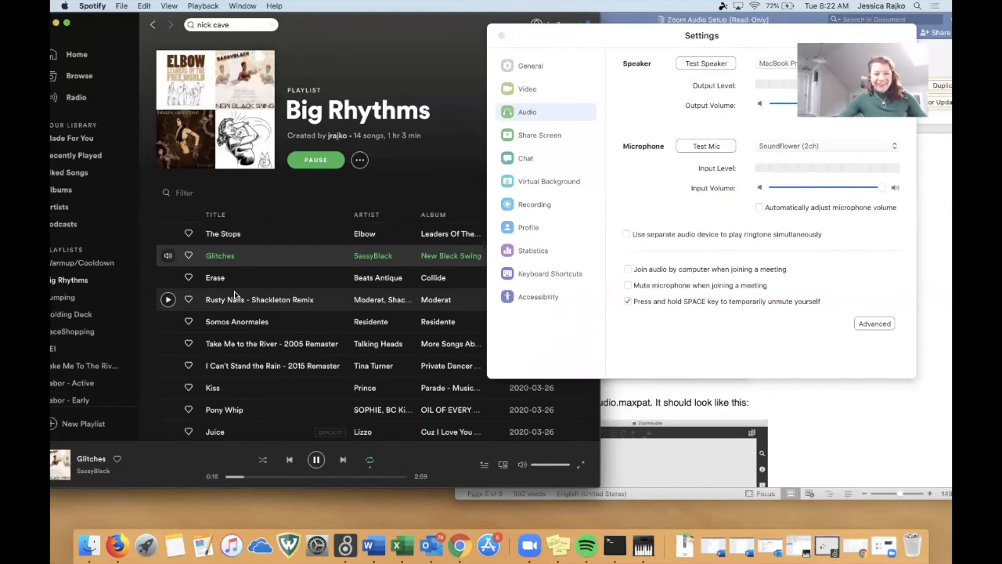
pyautogui.moveTo(569, 464); pyautogui.dragTo(548, 464)
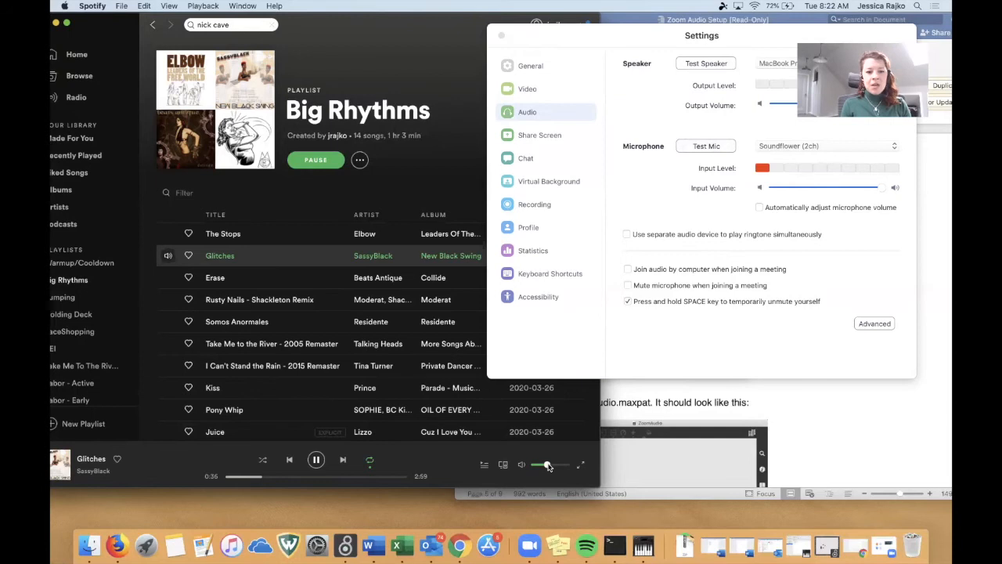
pyautogui.moveTo(547, 465); pyautogui.dragTo(557, 465)
# Start recording a microphone test in Zoom with the music playing, and pause the song.
pyautogui.click(692, 145)
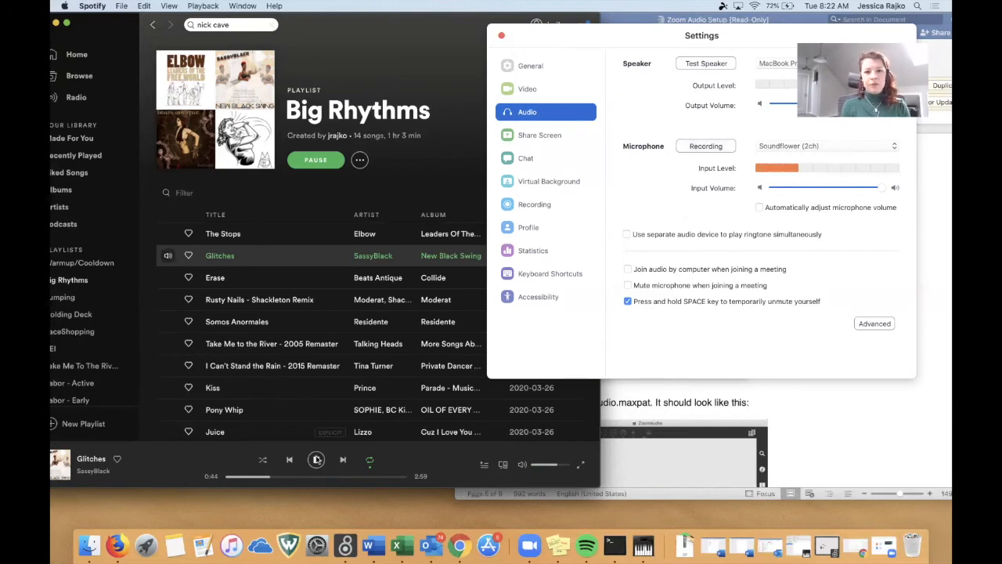
pyautogui.click(316, 459)
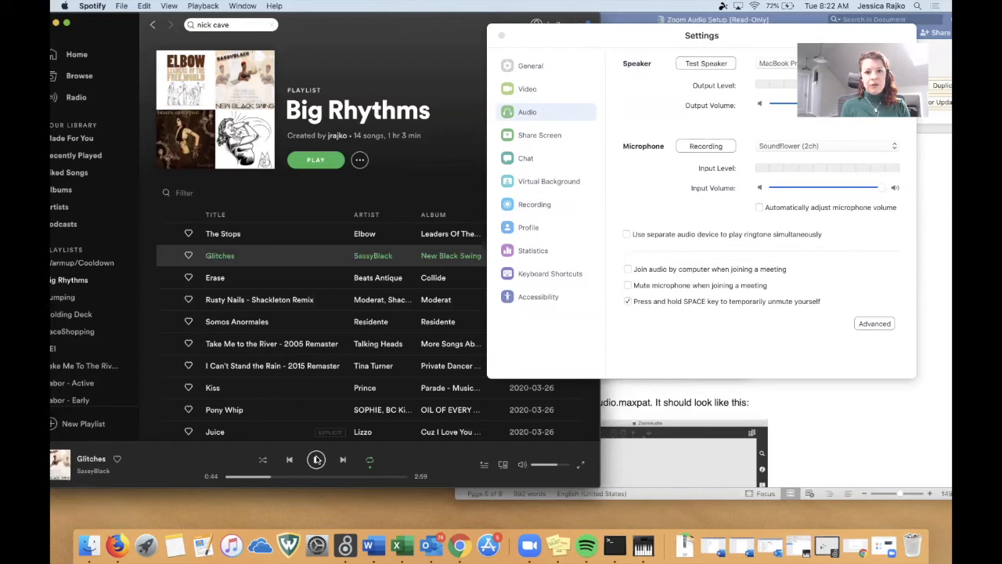